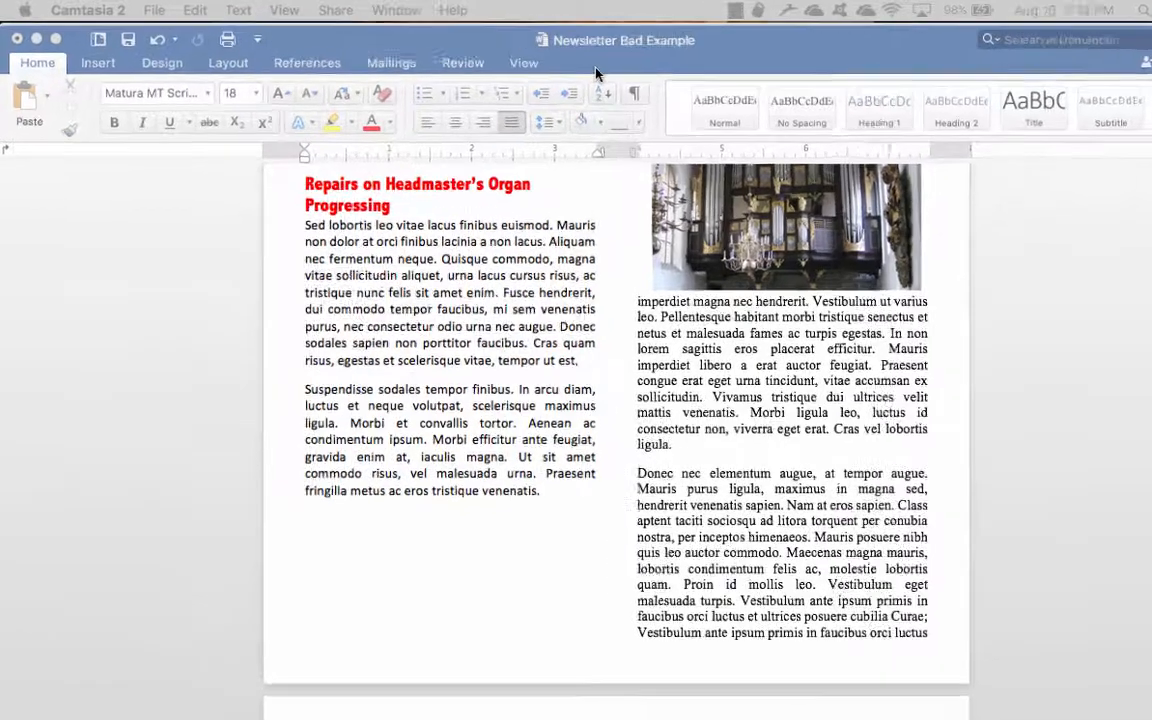
Step: Draw a text box about 3.13" high and 3.63" wide and position it at the foot of page 1's second column
{"action": "left_click", "coordinate": [556, 65]}
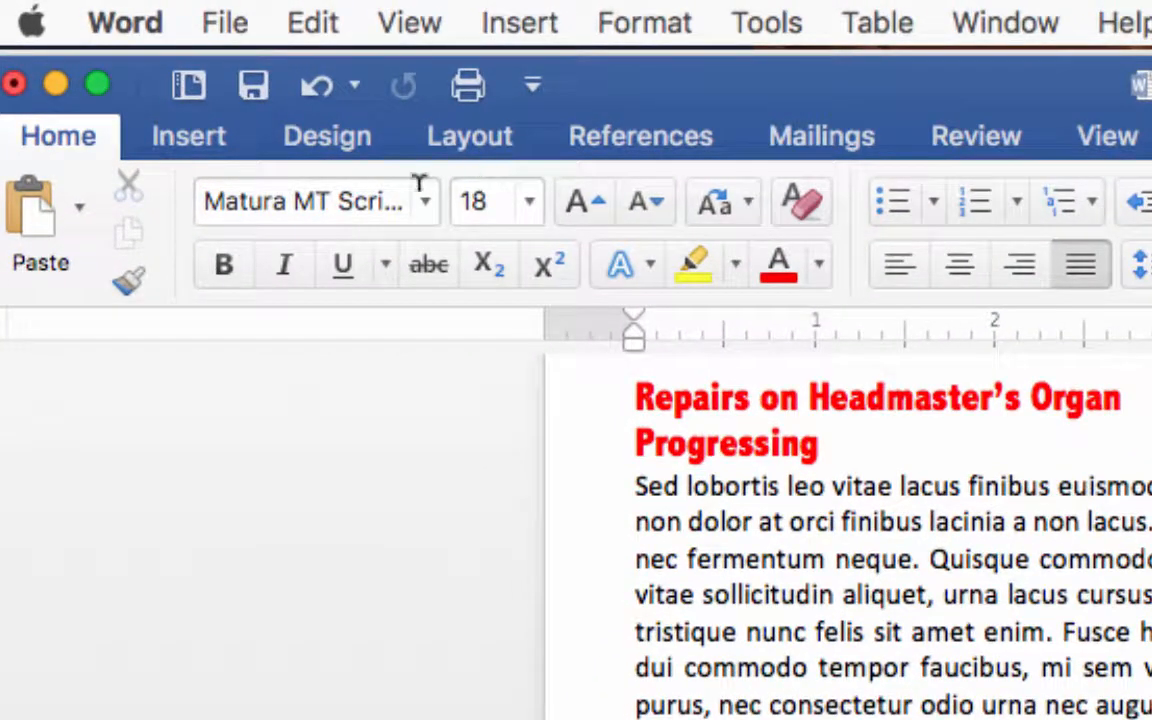
{"action": "left_click", "coordinate": [186, 143]}
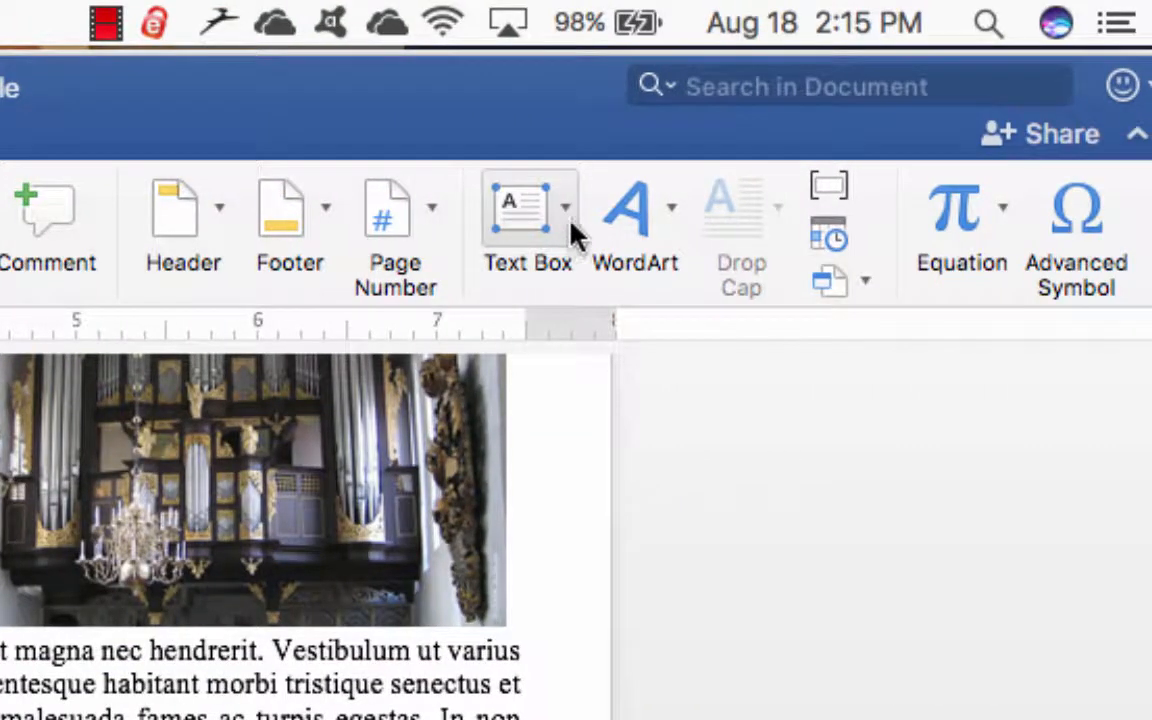
{"action": "left_click", "coordinate": [566, 213]}
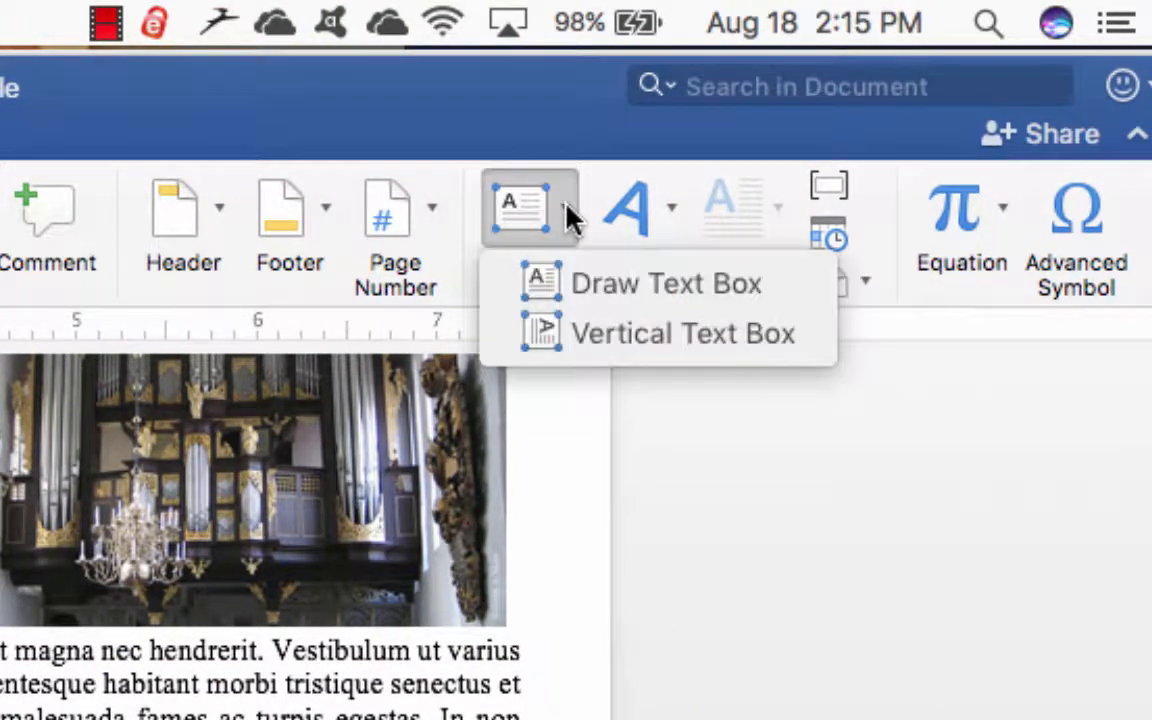
{"action": "left_click", "coordinate": [583, 285]}
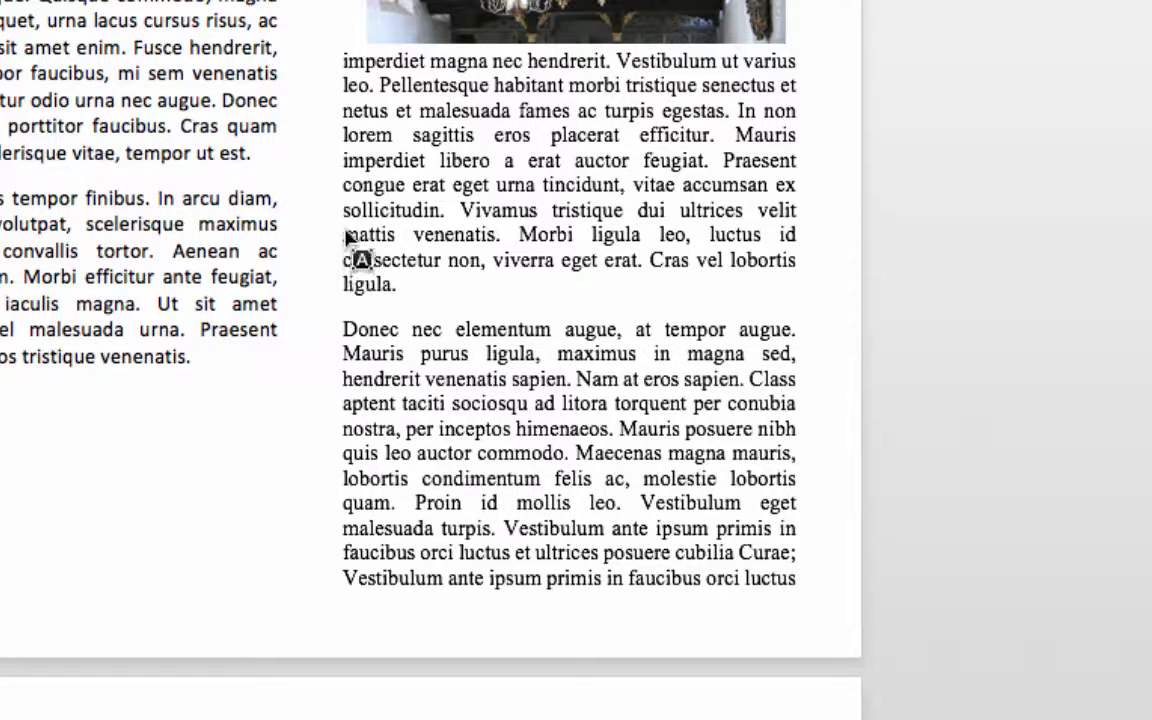
{"action": "left_click_drag", "start_coordinate": [336, 189], "coordinate": [805, 592]}
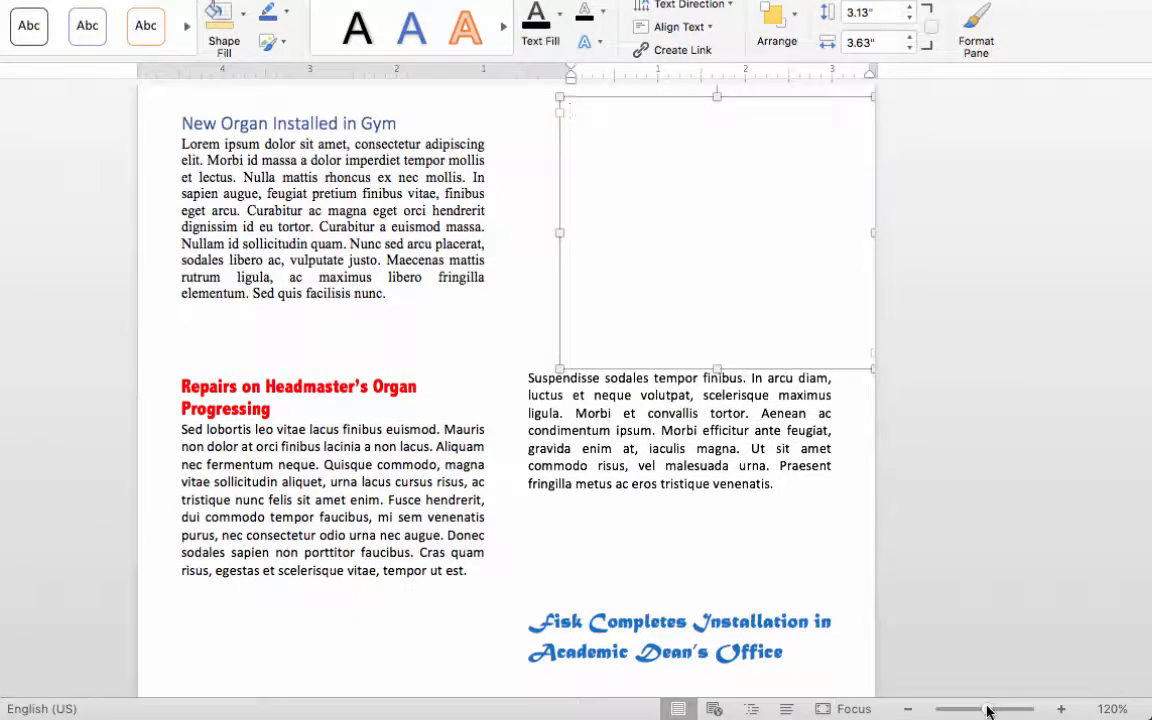
{"action": "left_click_drag", "start_coordinate": [986, 711], "coordinate": [975, 710]}
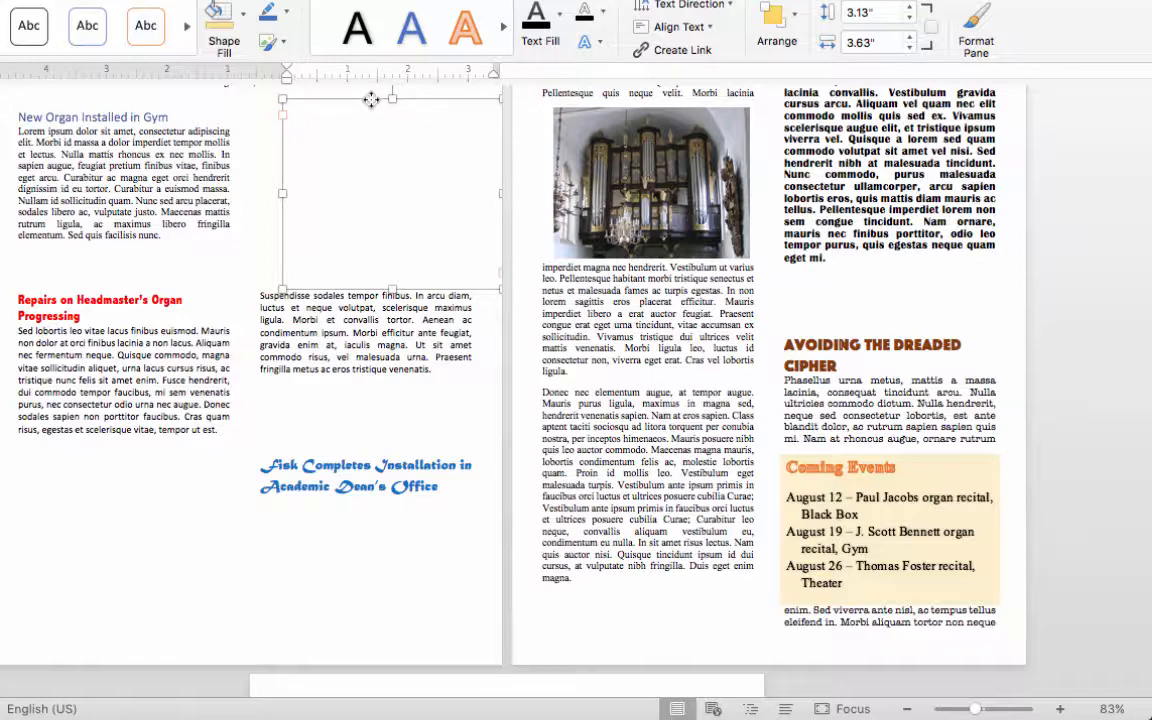
{"action": "left_click_drag", "start_coordinate": [371, 100], "coordinate": [341, 472]}
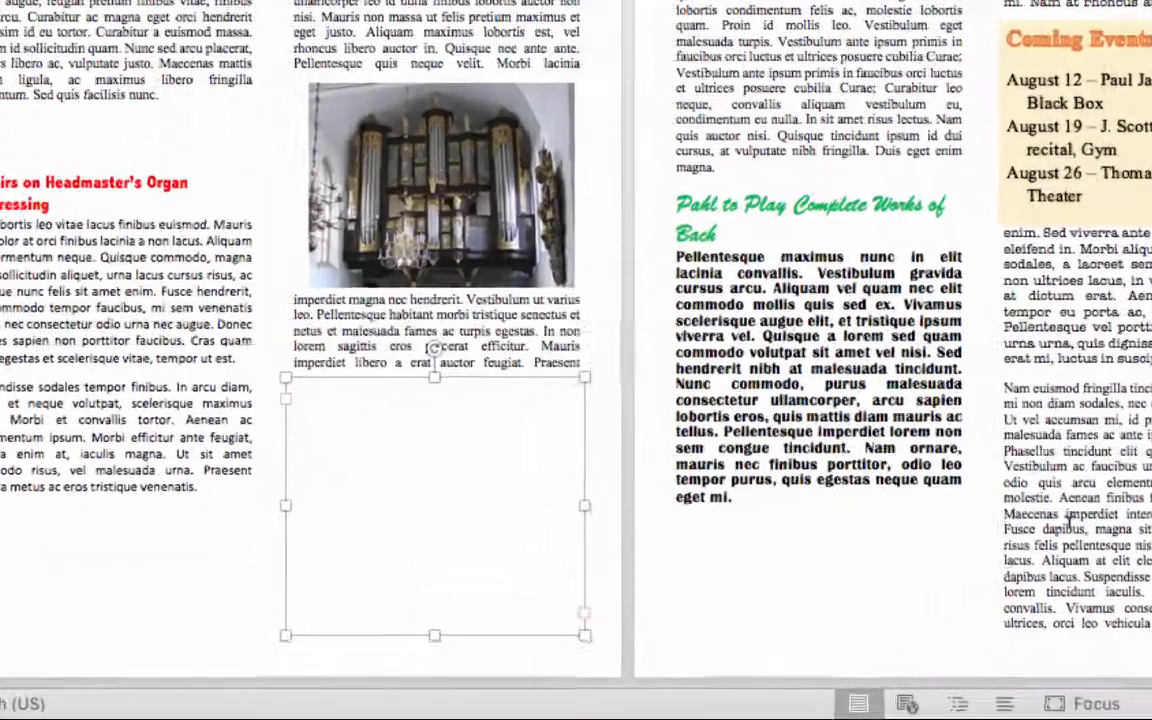
Step: Fill the empty text box with a light gold theme color
{"action": "scroll", "coordinate": [576, 340], "scroll_direction": "down", "scroll_amount": 1}
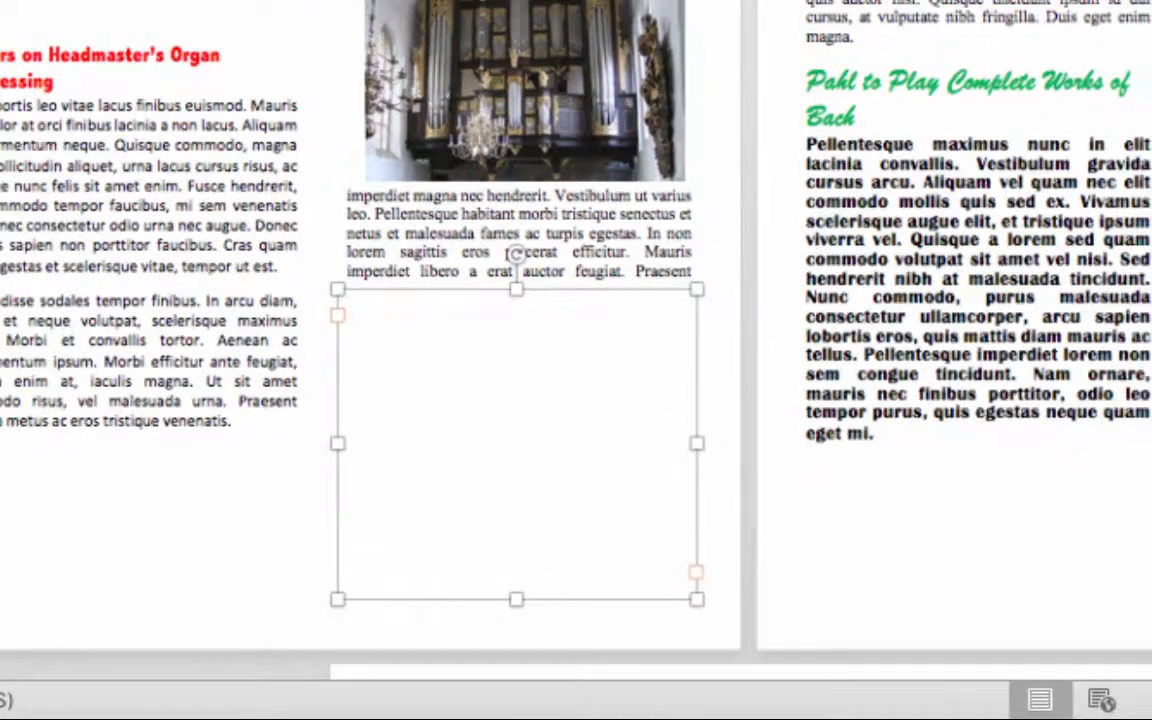
{"action": "scroll", "coordinate": [576, 340], "scroll_direction": "up", "scroll_amount": 3}
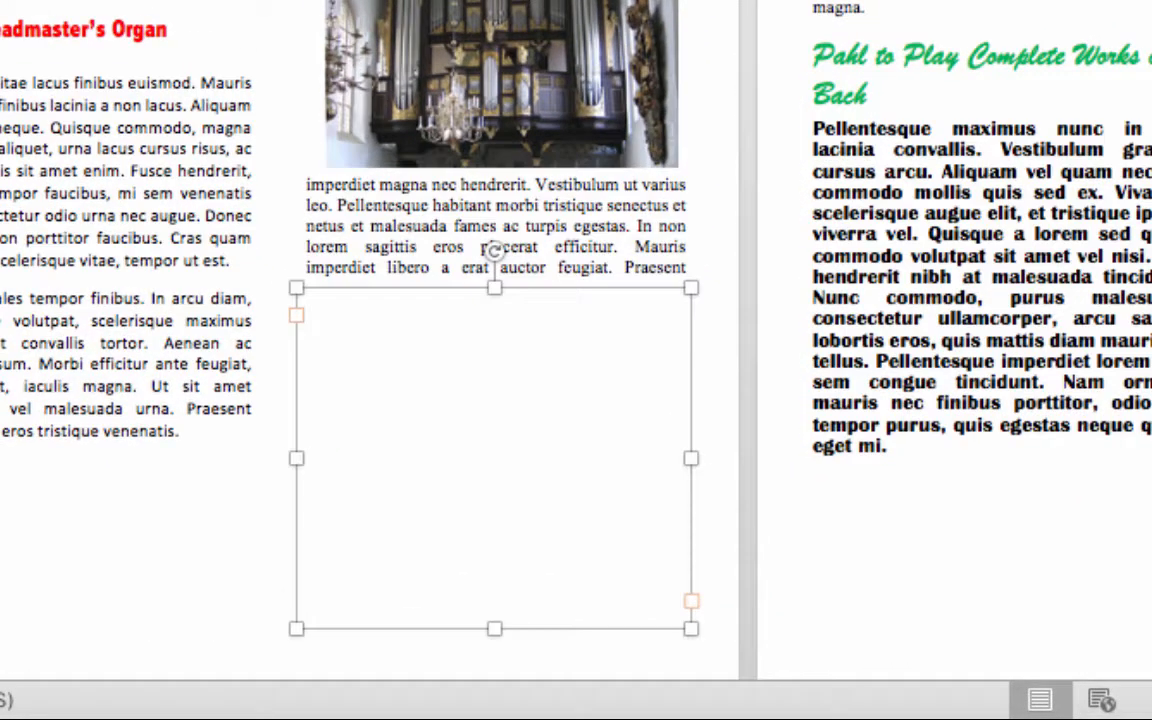
{"action": "scroll", "coordinate": [576, 340], "scroll_direction": "down", "scroll_amount": 1}
{"action": "scroll", "coordinate": [576, 340], "scroll_direction": "up", "scroll_amount": 3}
{"action": "scroll", "coordinate": [576, 340], "scroll_direction": "down", "scroll_amount": 1}
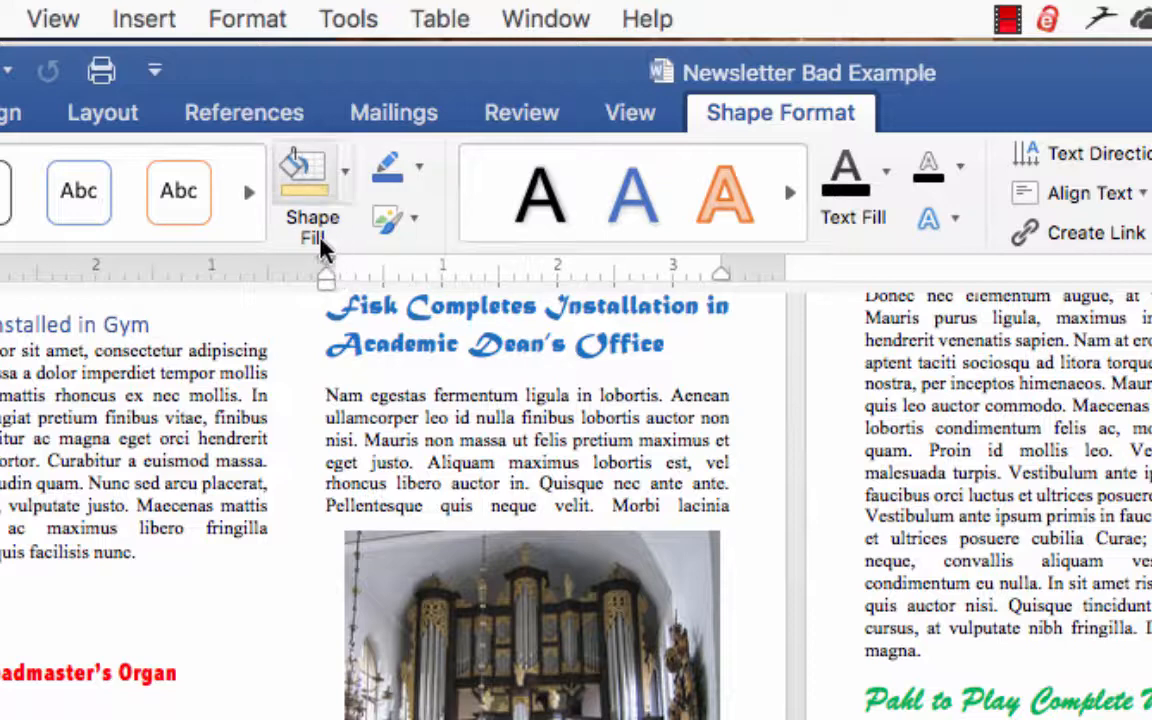
{"action": "left_click", "coordinate": [345, 172]}
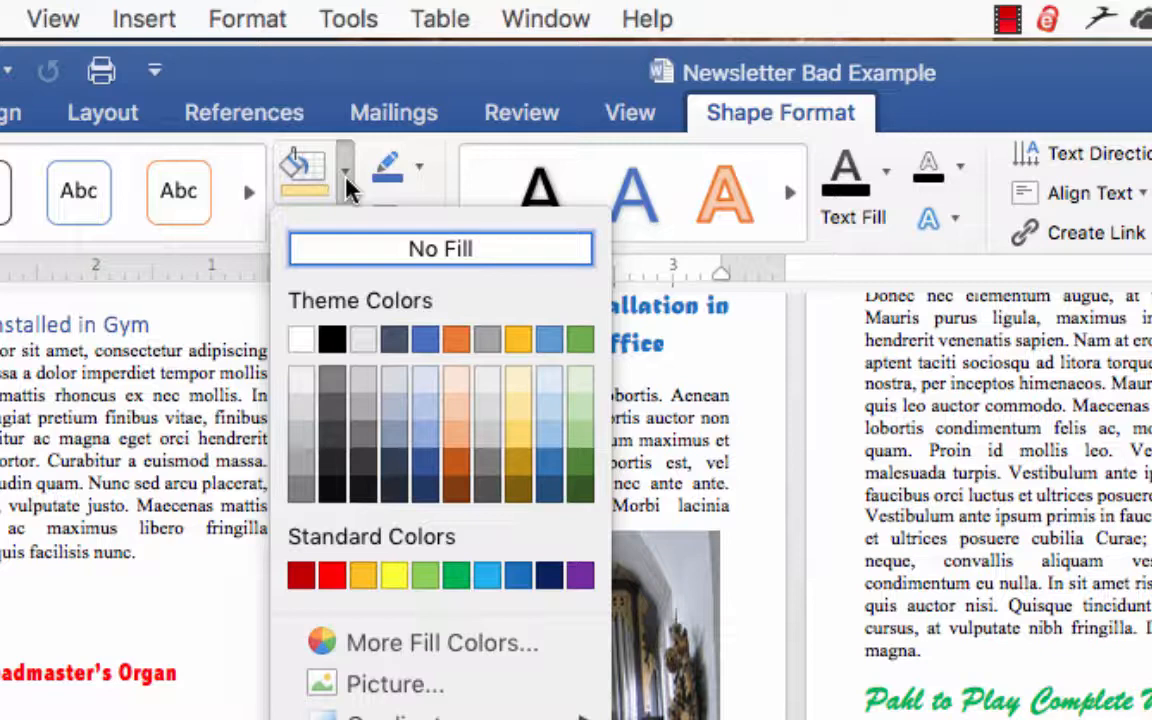
{"action": "left_click", "coordinate": [521, 410]}
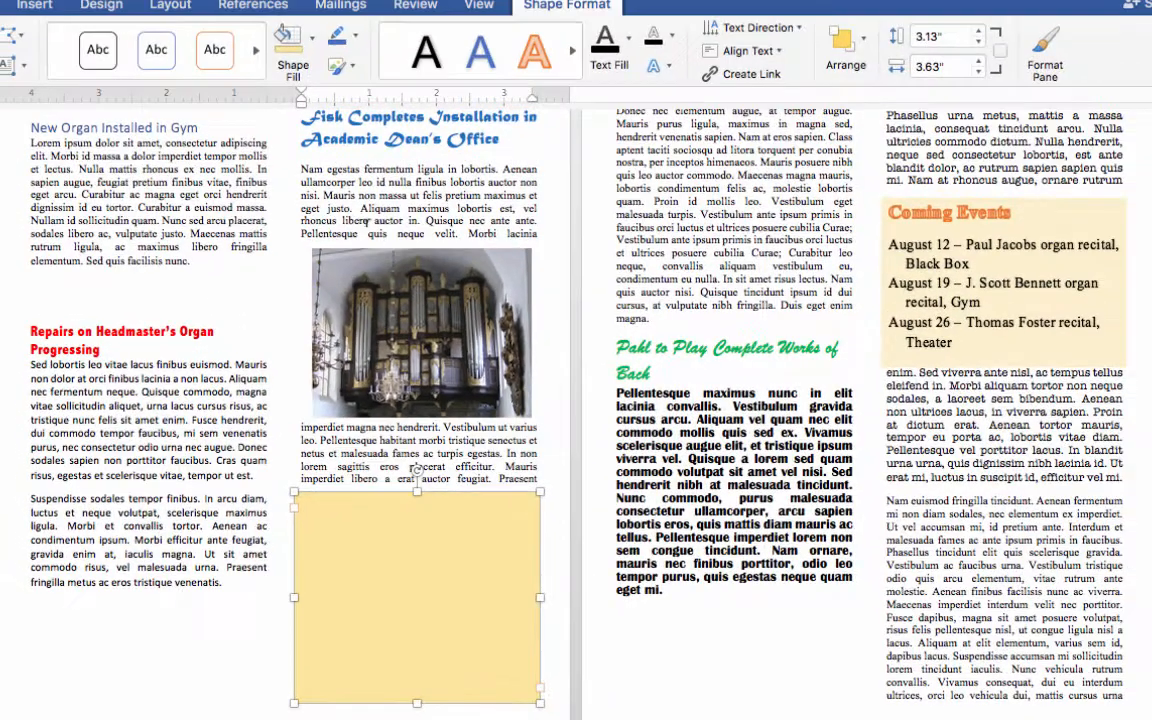
Step: Give the text box a standard purple outline and move it back to the foot of page 1's second column
{"action": "left_click", "coordinate": [356, 36]}
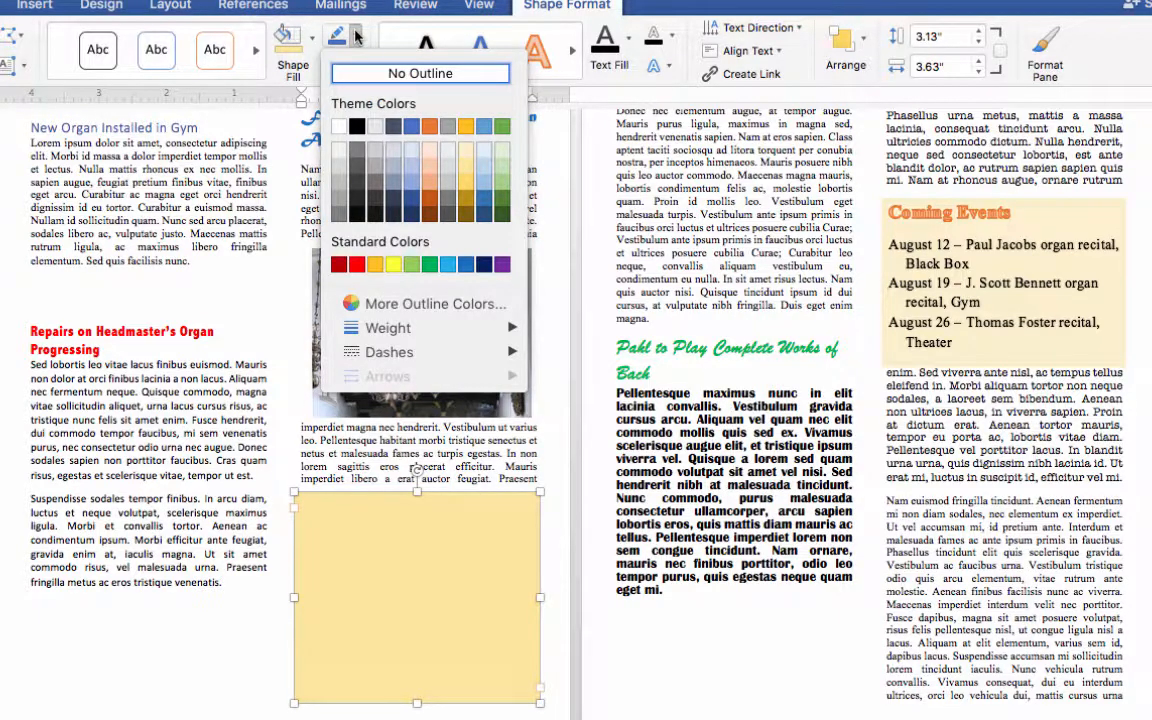
{"action": "left_click", "coordinate": [503, 265]}
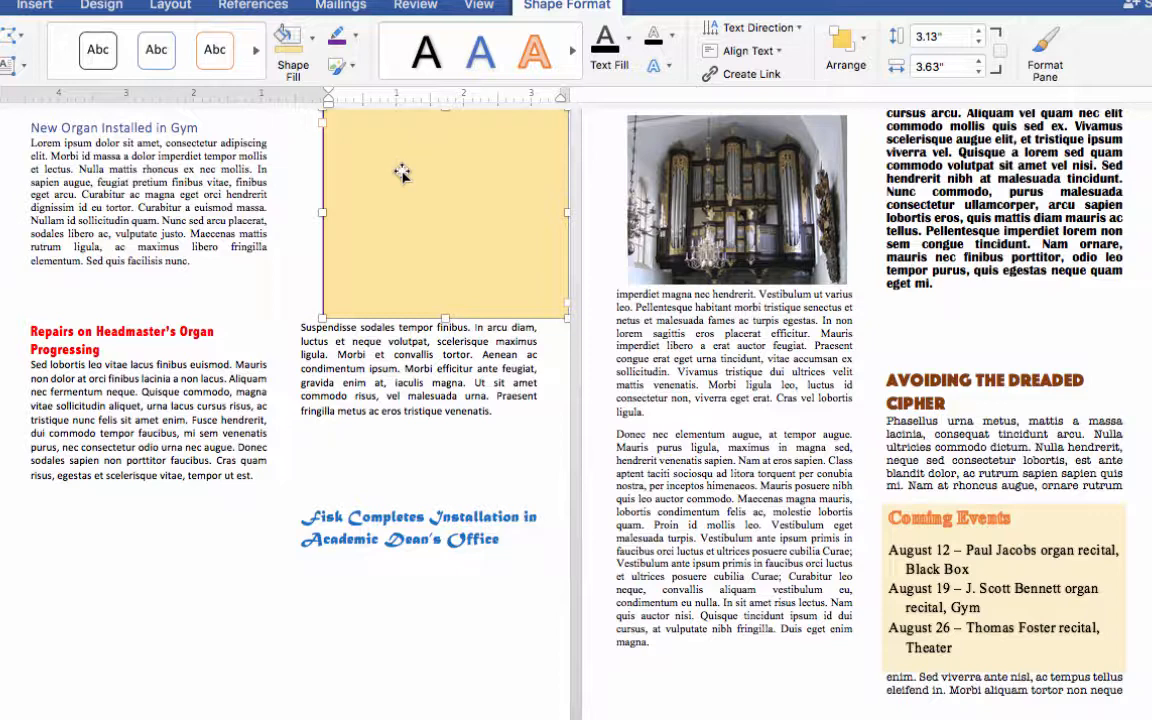
{"action": "left_click_drag", "start_coordinate": [401, 174], "coordinate": [368, 643]}
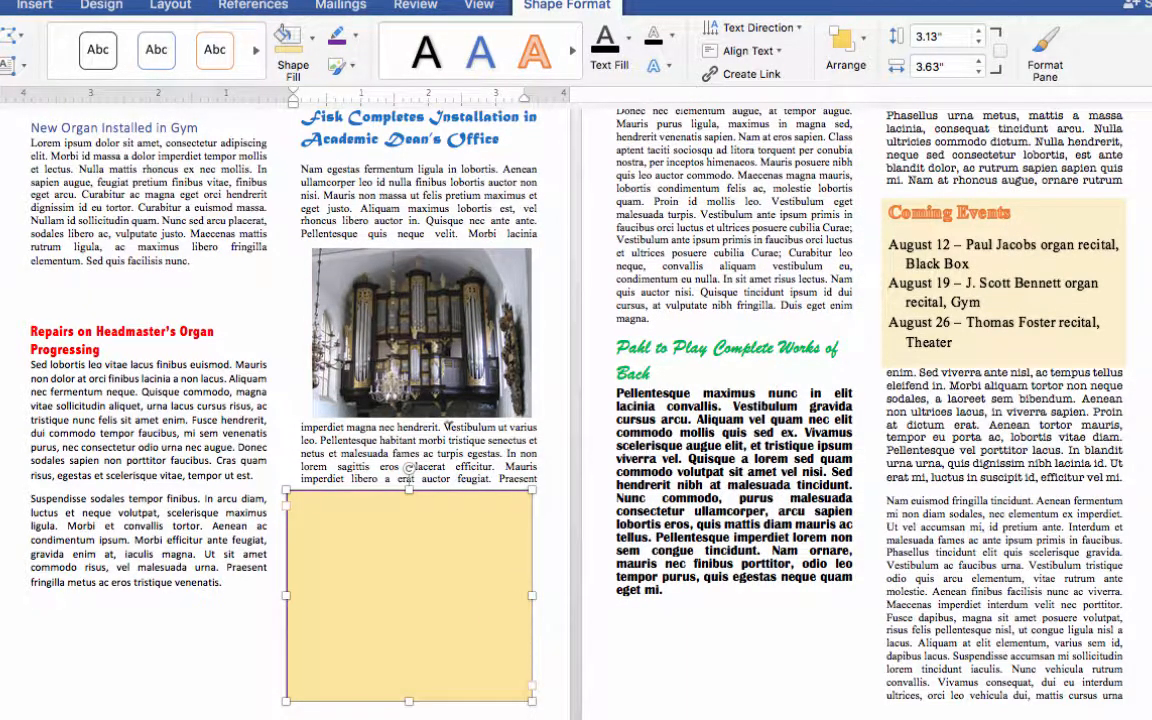
Step: Set the text box outline's width to 4.75 pt through the detailed line settings
{"action": "left_click", "coordinate": [355, 36]}
{"action": "mouse_move", "coordinate": [440, 332]}
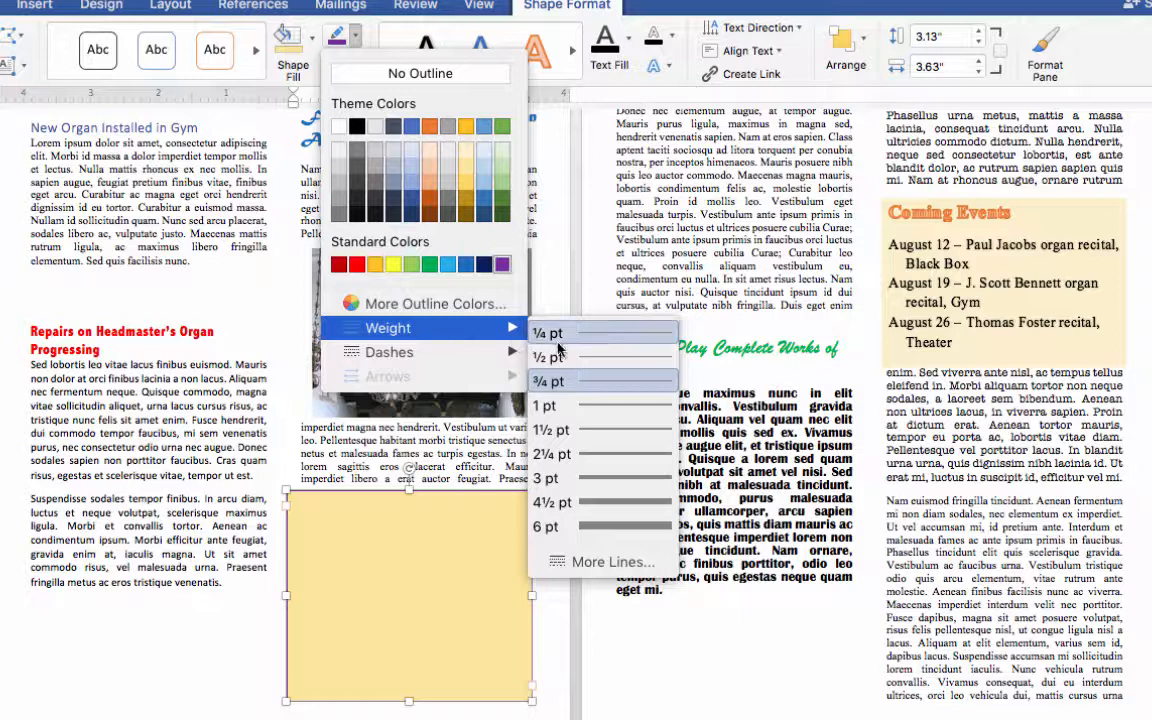
{"action": "left_click", "coordinate": [600, 563]}
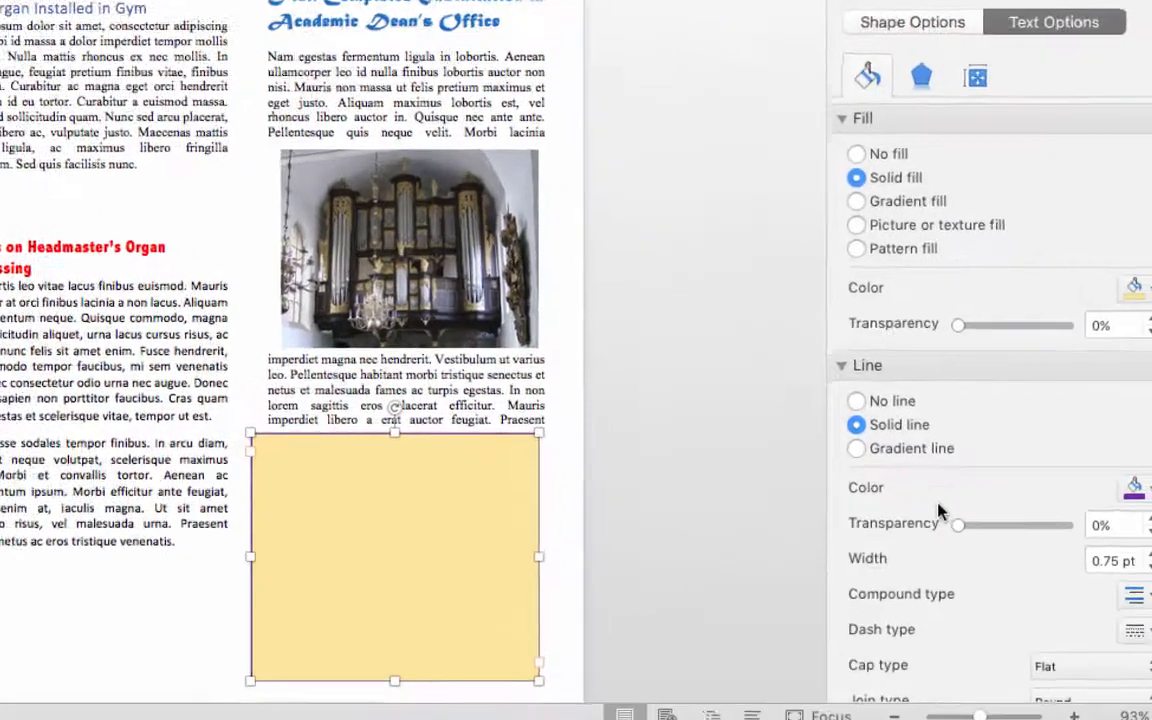
{"action": "scroll", "coordinate": [879, 362], "scroll_direction": "down", "scroll_amount": 5}
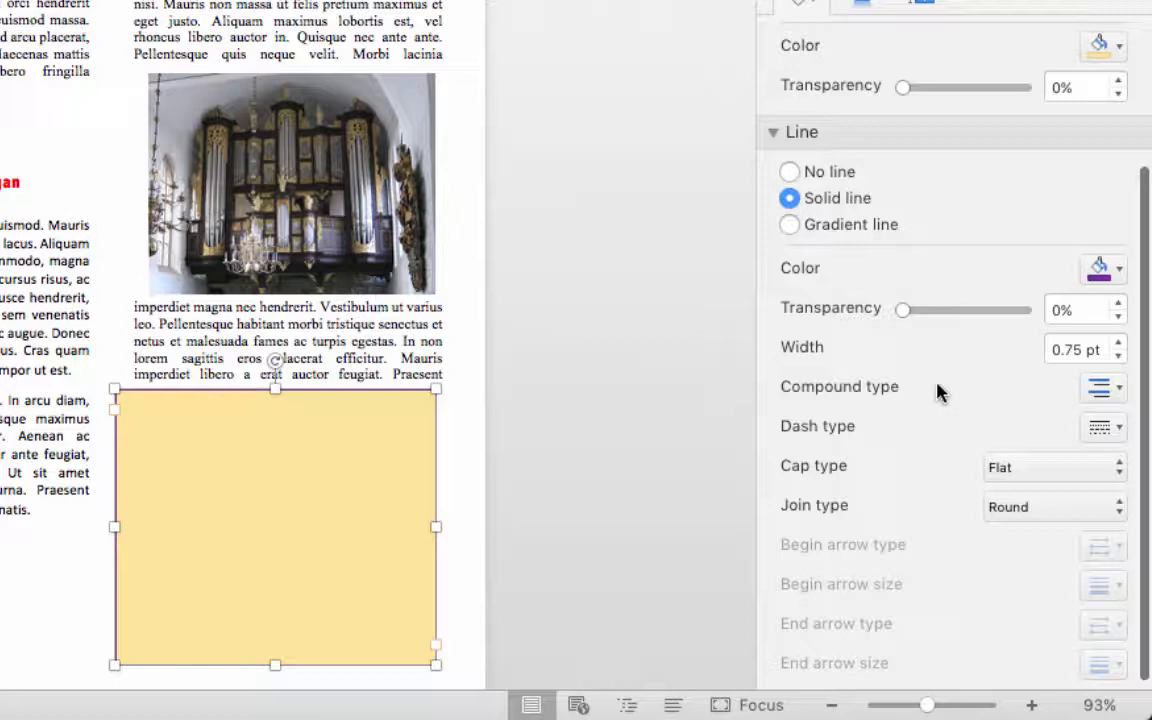
{"action": "left_click", "coordinate": [1120, 342]}
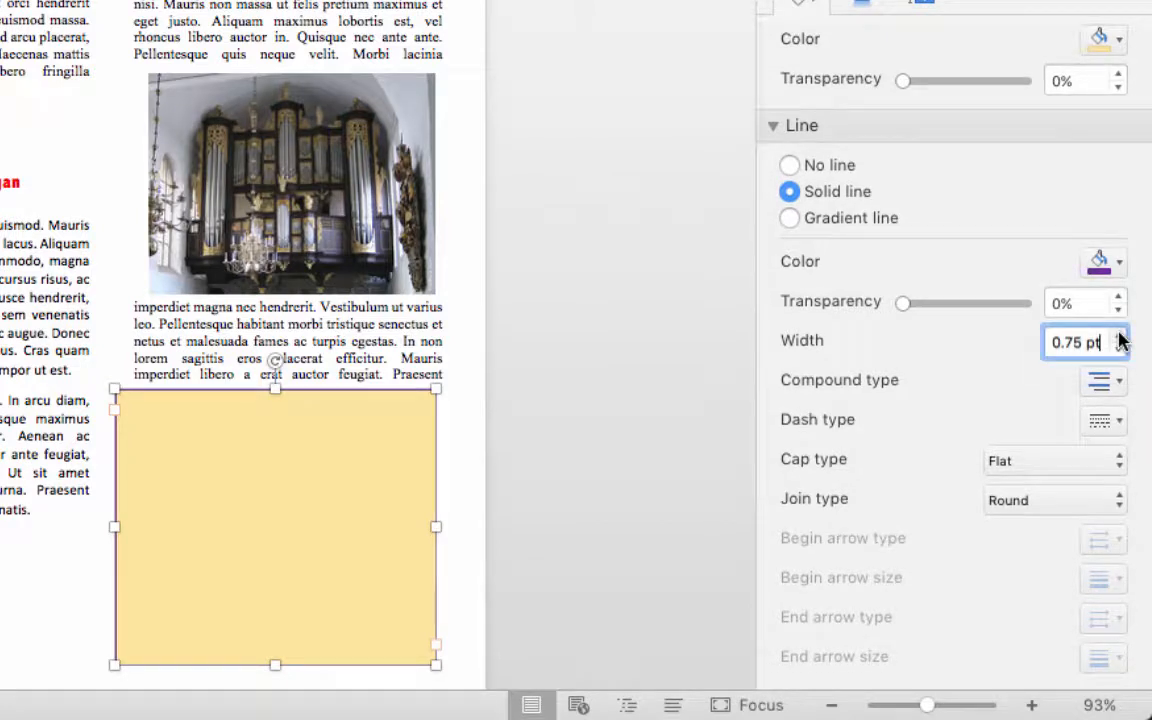
{"action": "left_click", "coordinate": [1120, 338]}
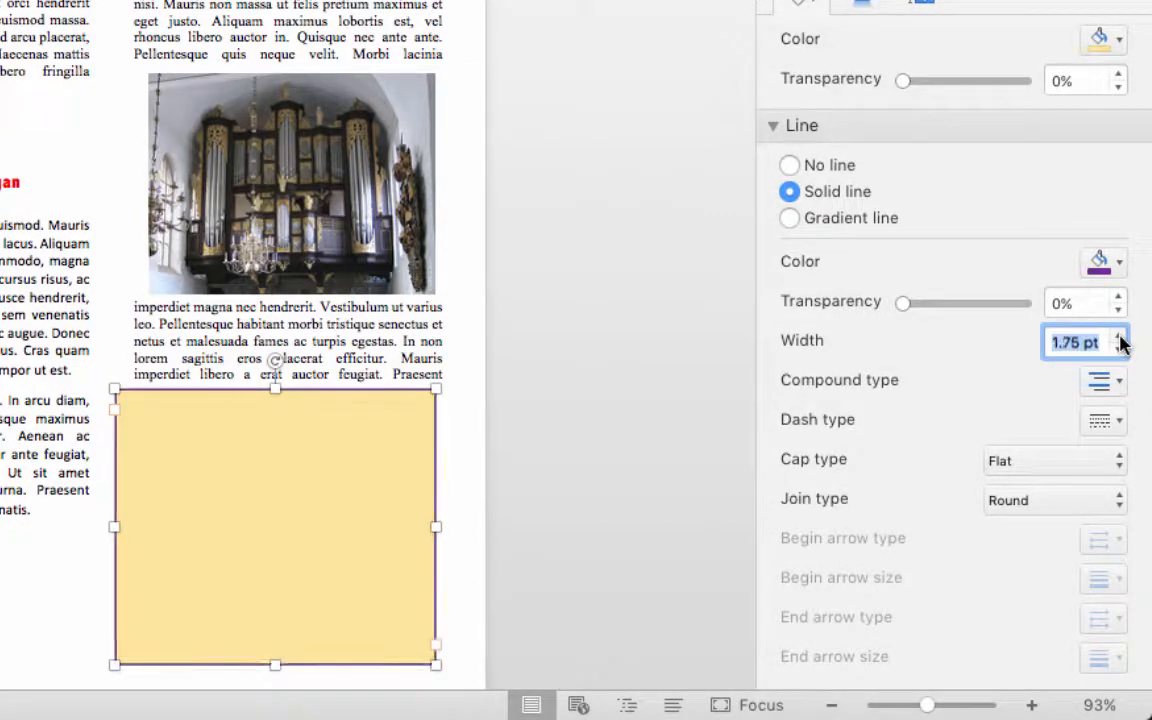
{"action": "left_click", "coordinate": [1120, 338]}
{"action": "left_click", "coordinate": [1120, 338]}
{"action": "left_click", "coordinate": [1120, 338]}
{"action": "left_click", "coordinate": [1120, 338]}
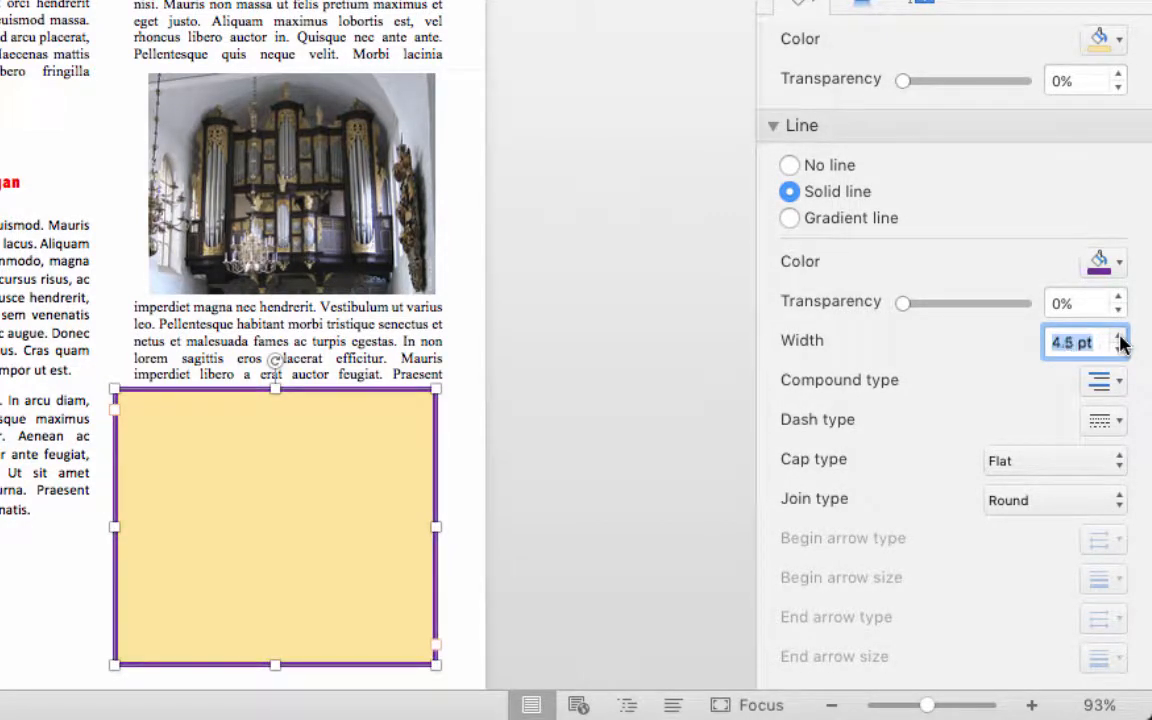
{"action": "left_click", "coordinate": [1120, 338]}
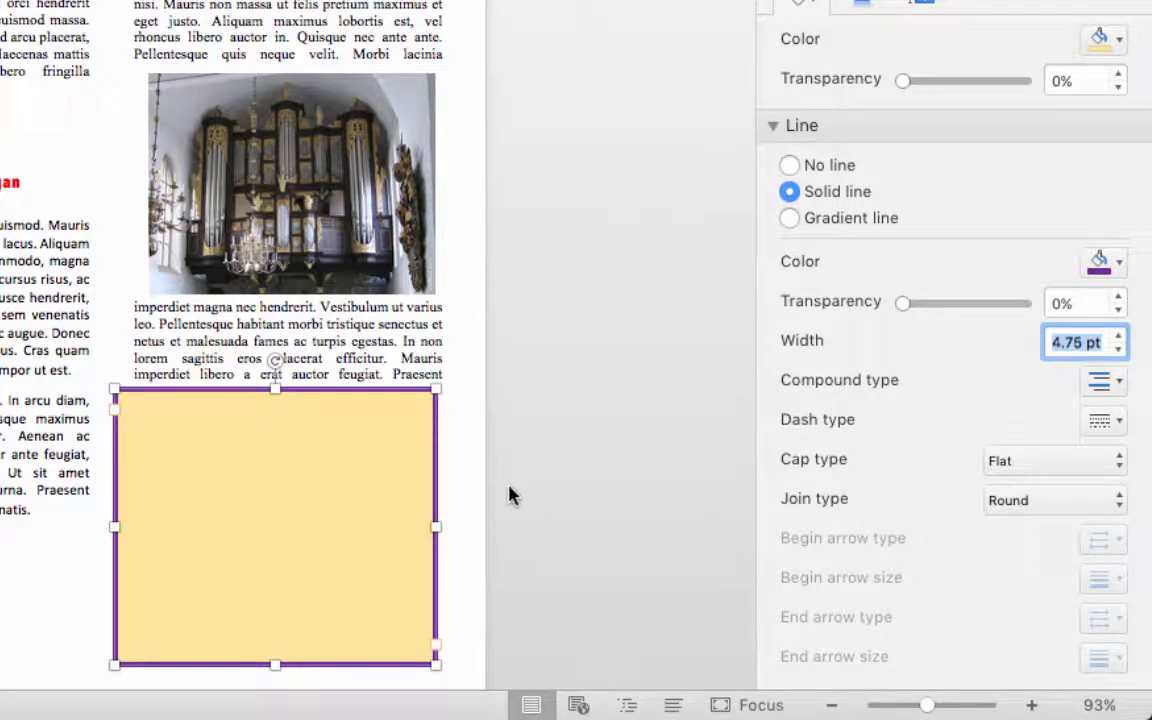
Step: Change the text box outline to the triple-line compound type, inspect it enlarged, and close the formatting settings
{"action": "left_click", "coordinate": [1118, 384]}
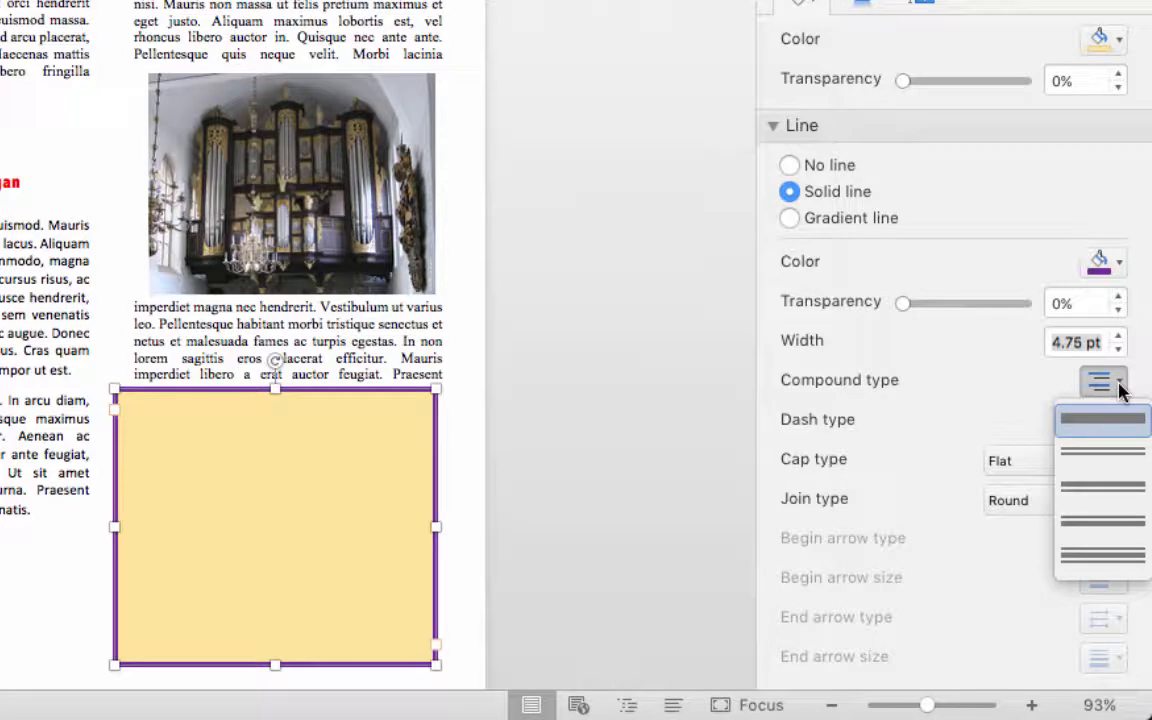
{"action": "left_click", "coordinate": [1102, 558]}
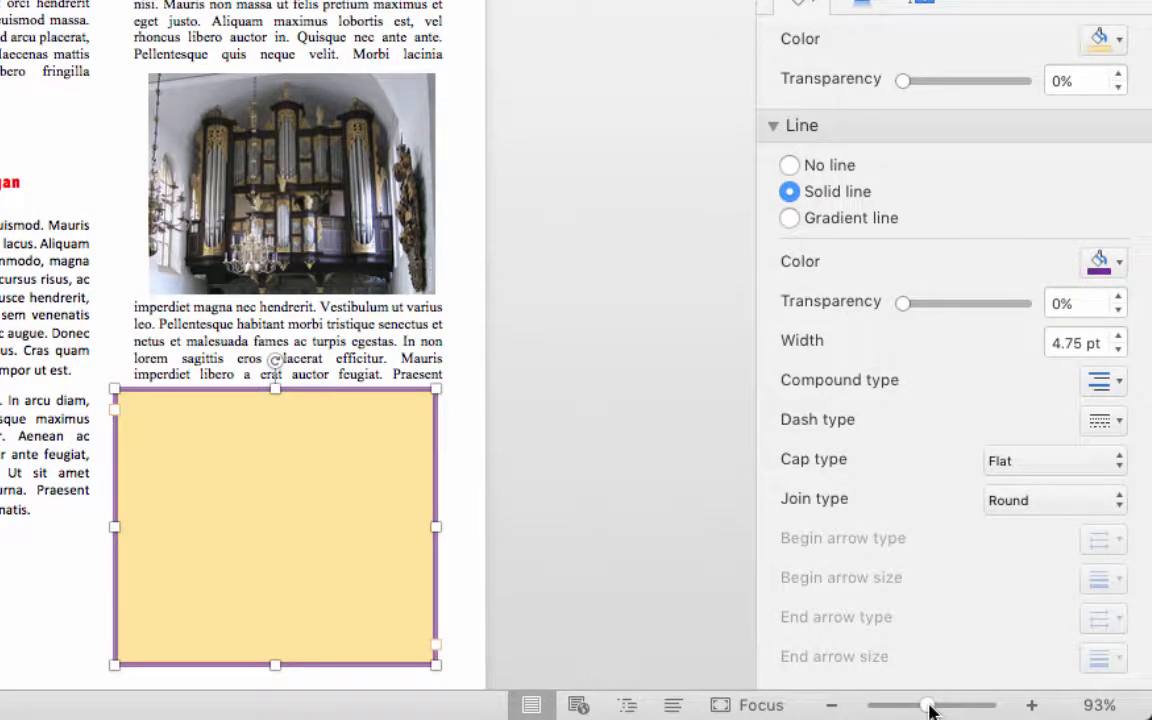
{"action": "left_click_drag", "start_coordinate": [929, 708], "coordinate": [949, 708]}
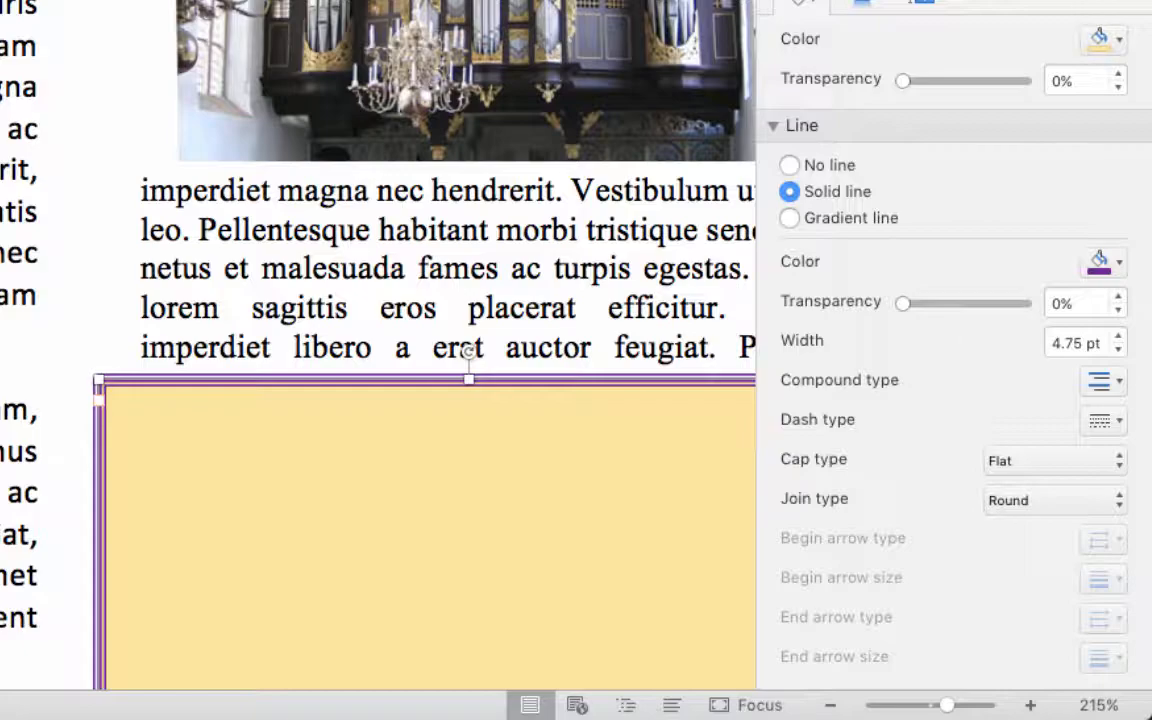
{"action": "left_click", "coordinate": [1136, 2]}
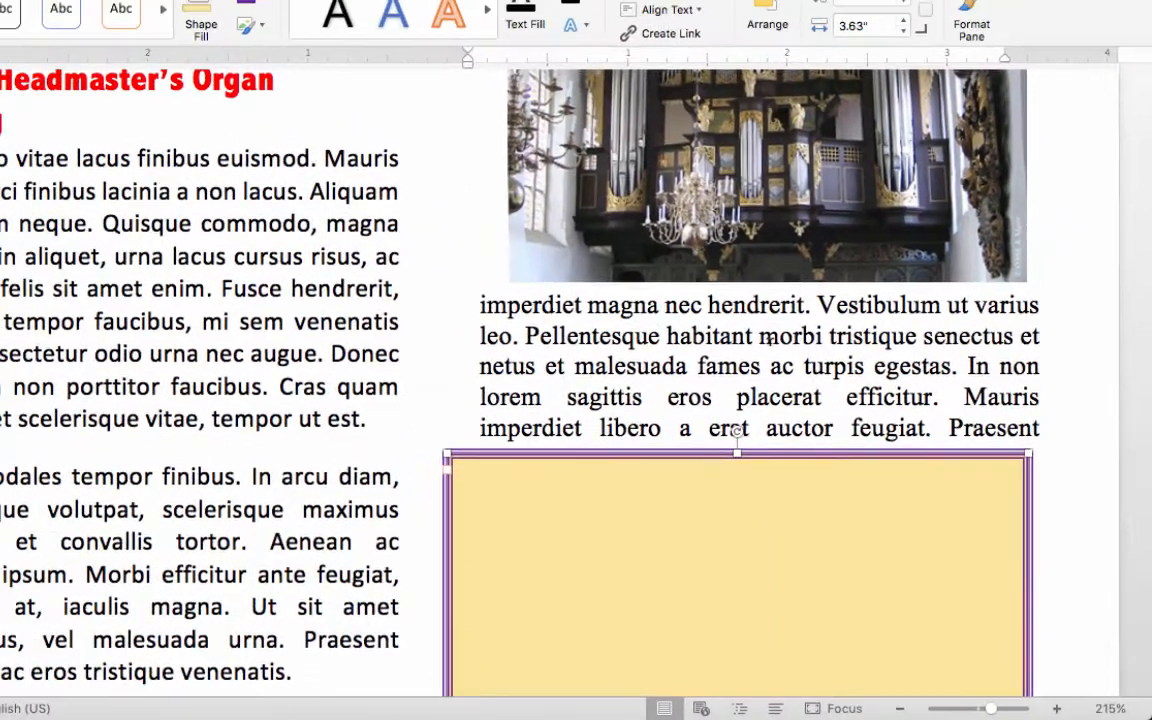
Step: Enter the heading "Contact Information" in the text box and start a new line below it
{"action": "scroll", "coordinate": [445, 478], "scroll_direction": "down", "scroll_amount": 5}
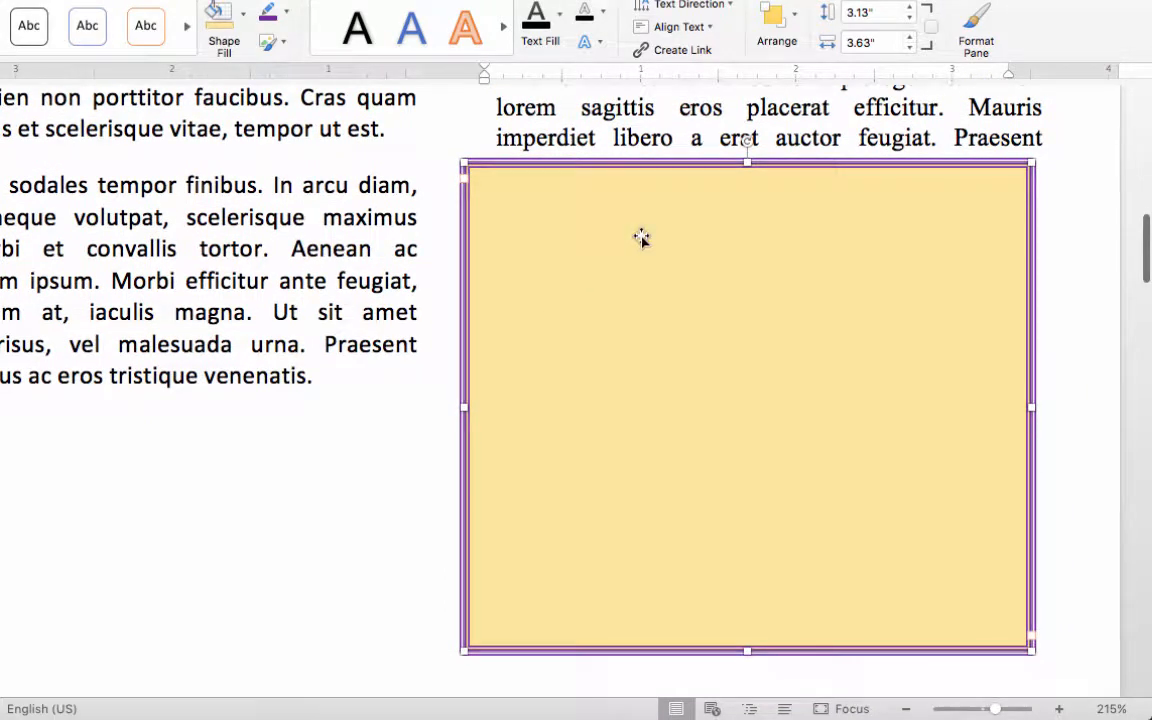
{"action": "left_click", "coordinate": [641, 236]}
{"action": "type", "text": "Conta"}
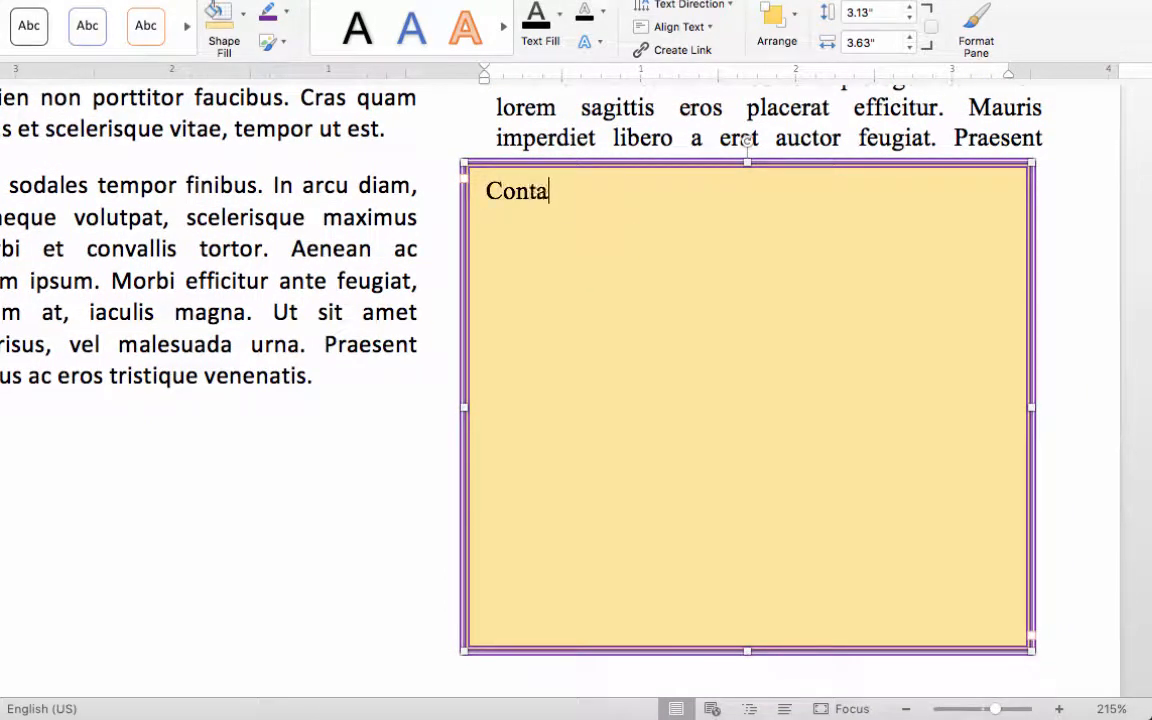
{"action": "type", "text": "ct Info"}
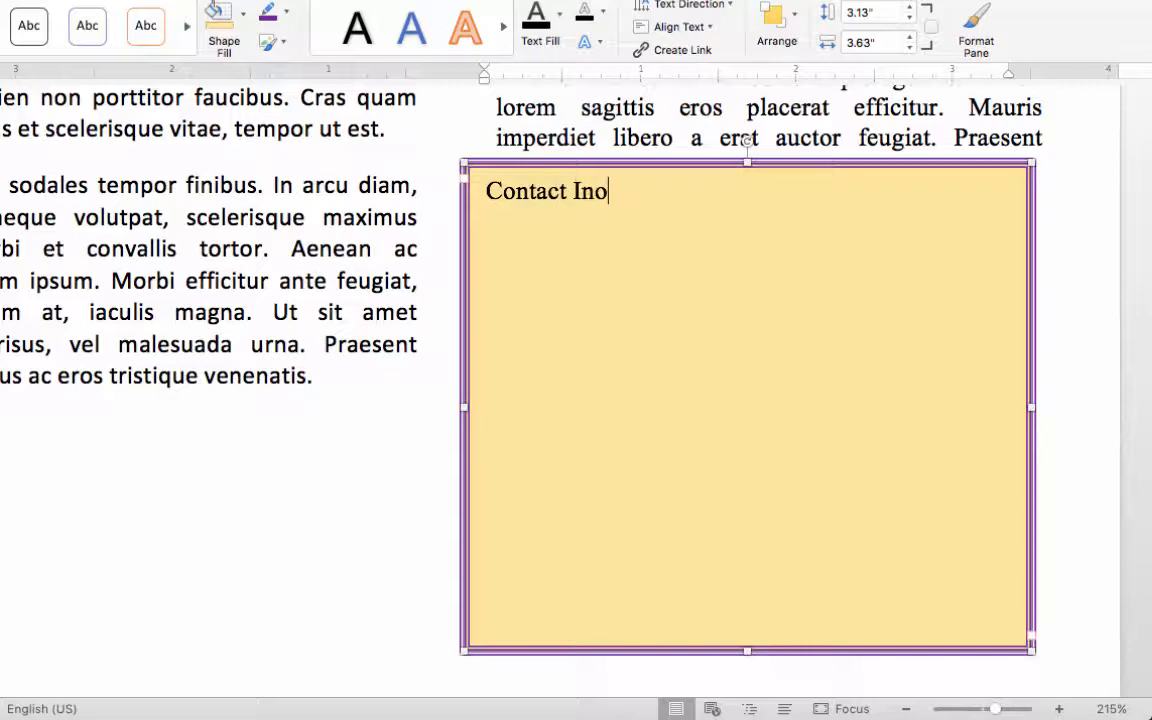
{"action": "key", "text": "BackSpace"}
{"action": "type", "text": "formation"}
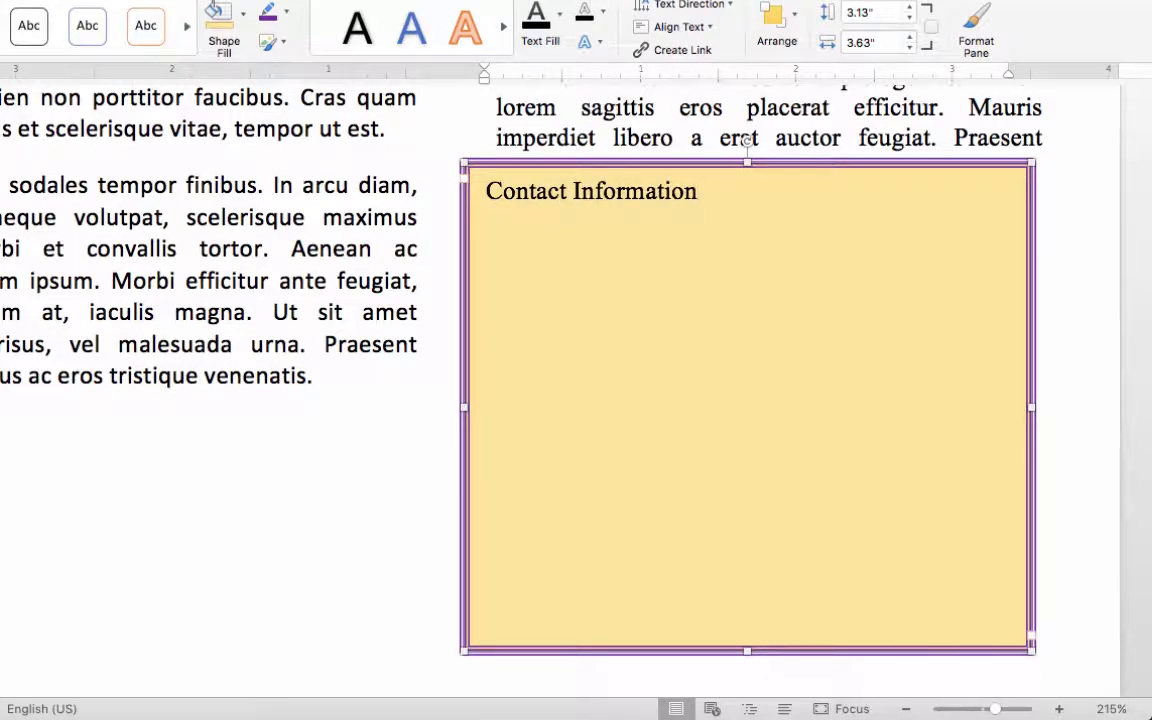
{"action": "key", "text": "Return"}
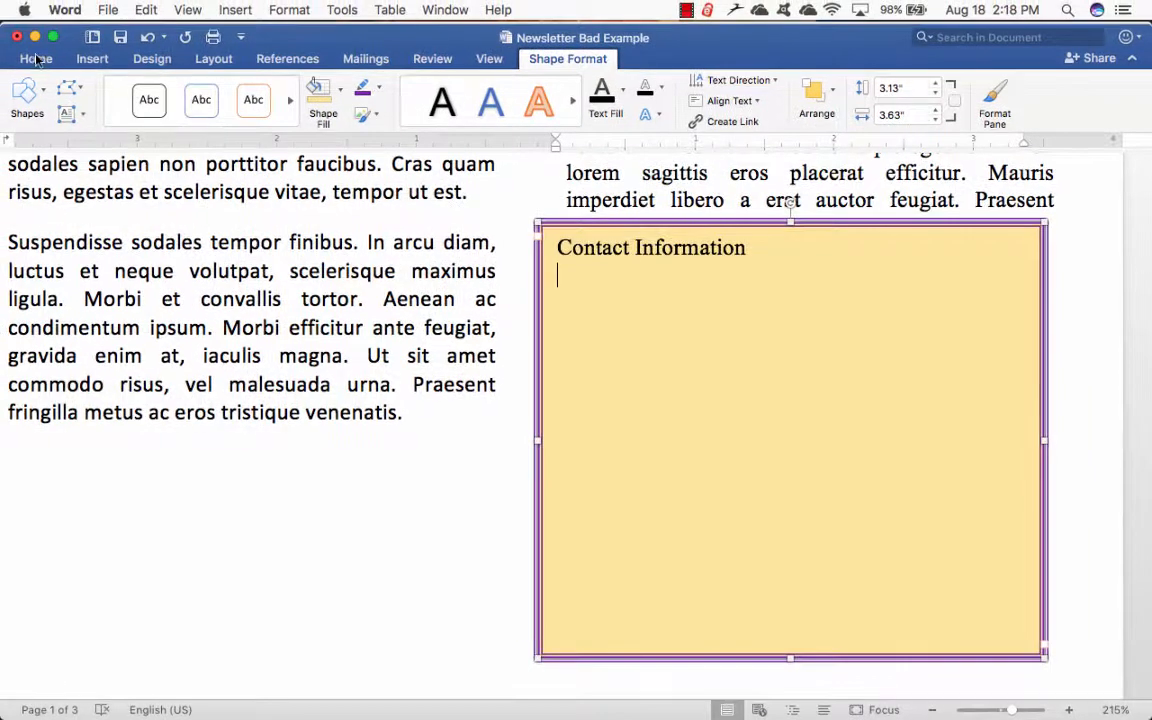
Step: Set all text in the text box to font size 16 and place the cursor on the line below the heading
{"action": "left_click", "coordinate": [36, 59]}
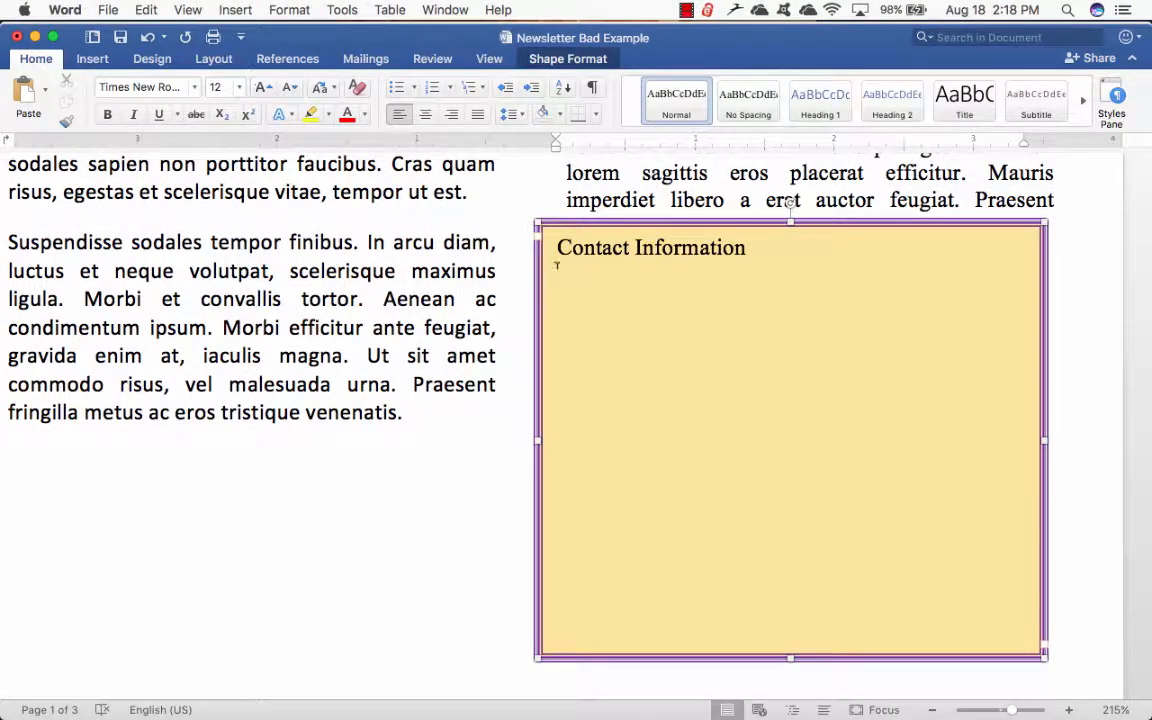
{"action": "key", "text": "super+a"}
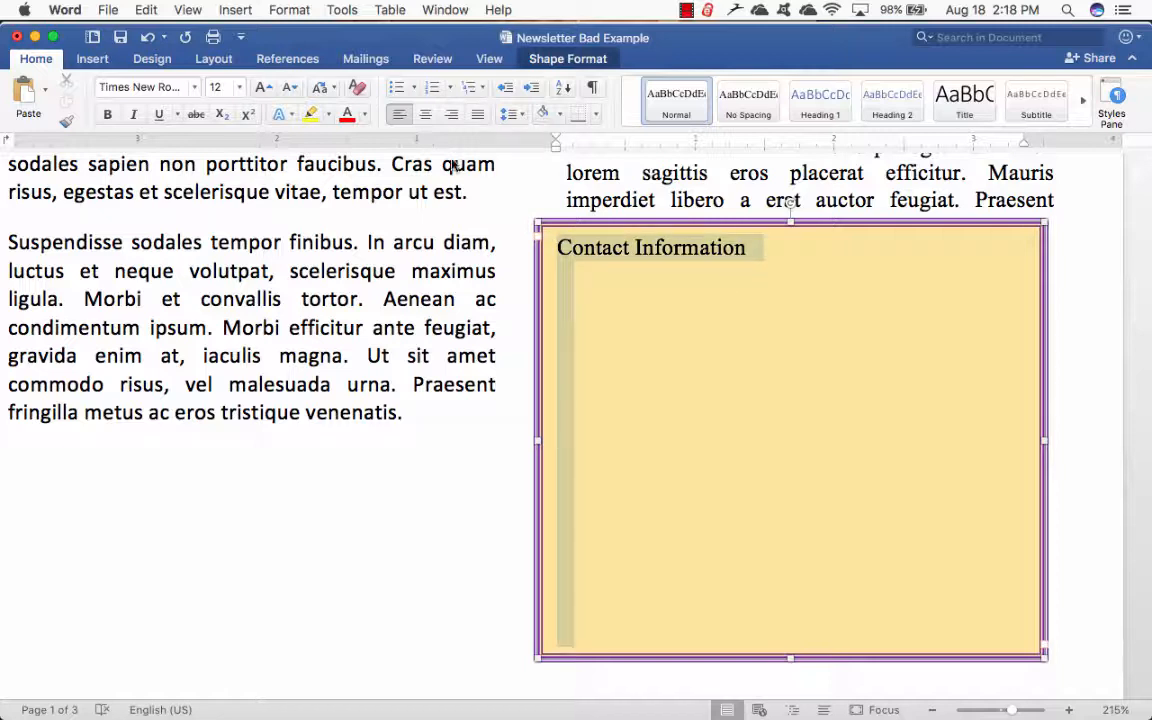
{"action": "left_click", "coordinate": [240, 88]}
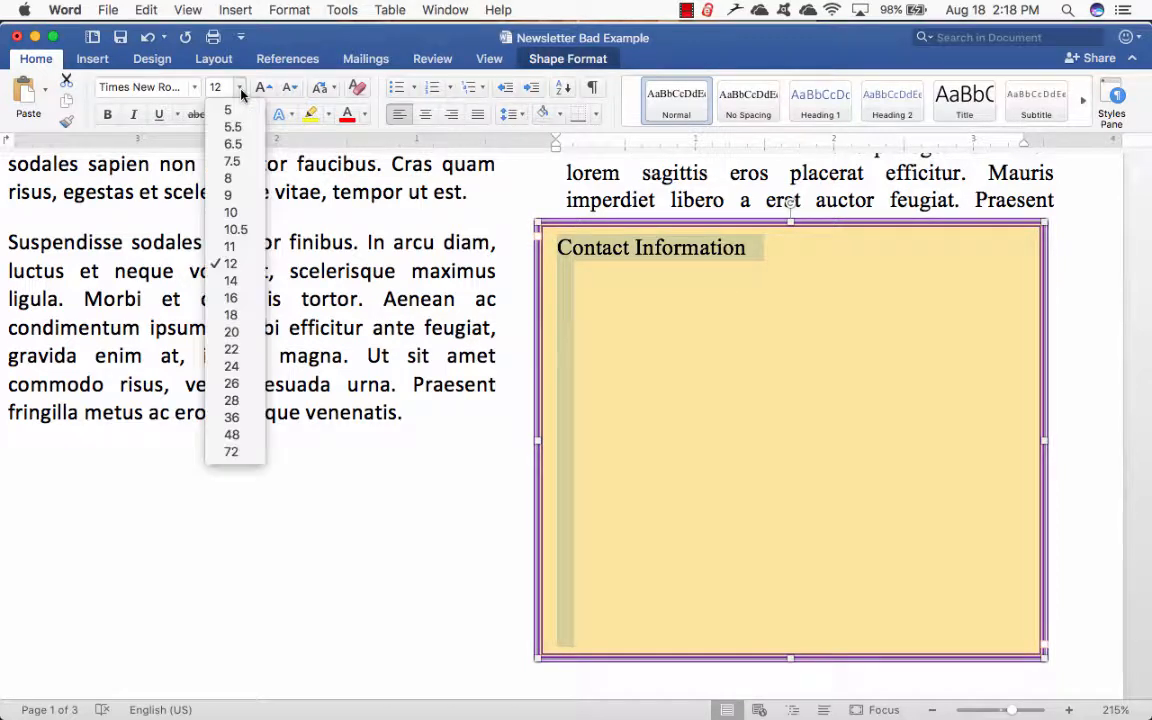
{"action": "left_click", "coordinate": [231, 295]}
{"action": "left_click", "coordinate": [620, 301]}
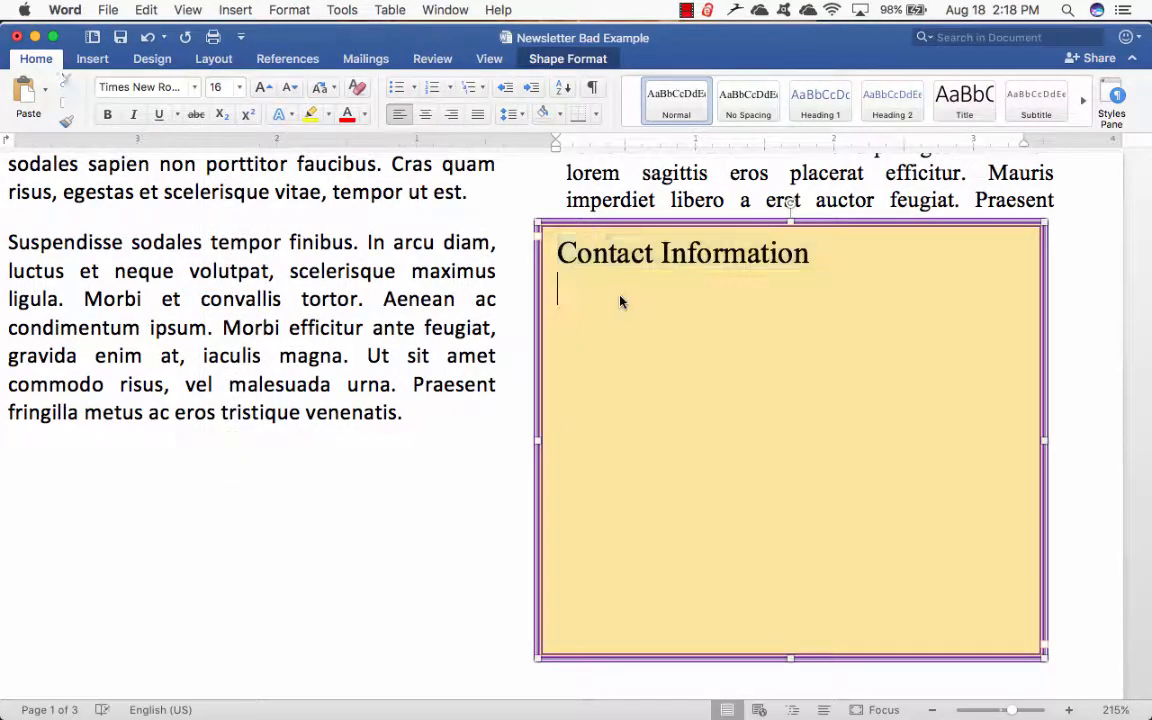
Step: Start a bulleted list below the heading and enter "My home phone:" followed by the phone number
{"action": "left_click", "coordinate": [396, 87]}
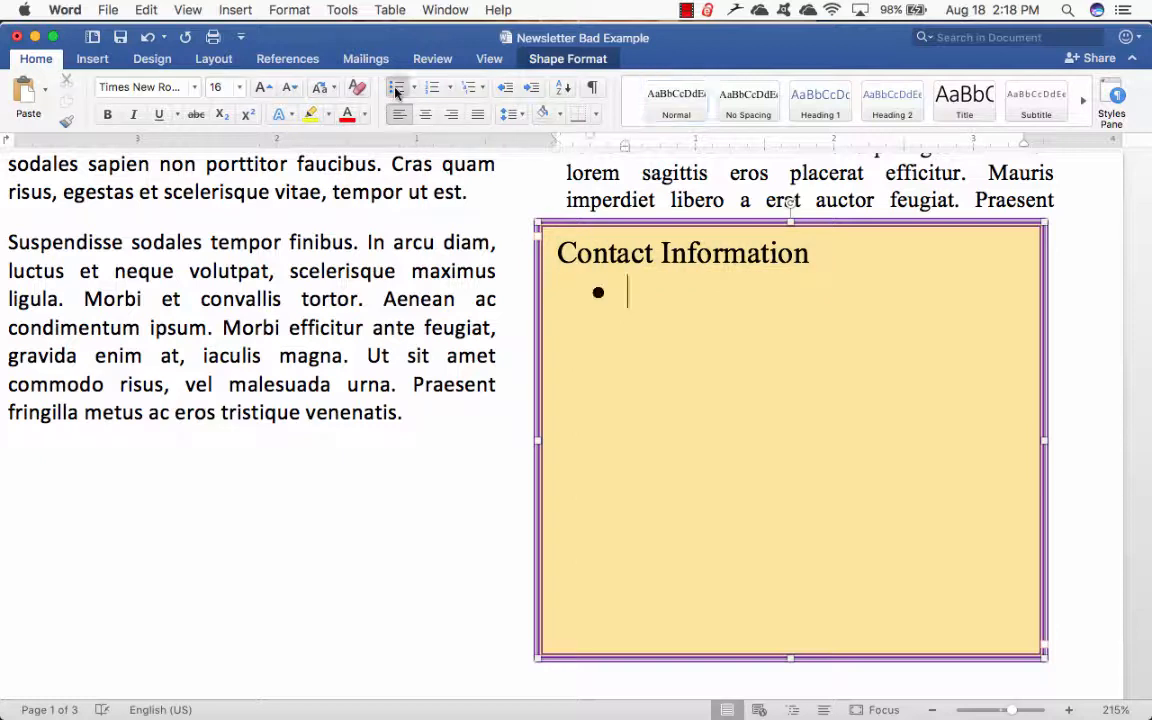
{"action": "type", "text": "M"}
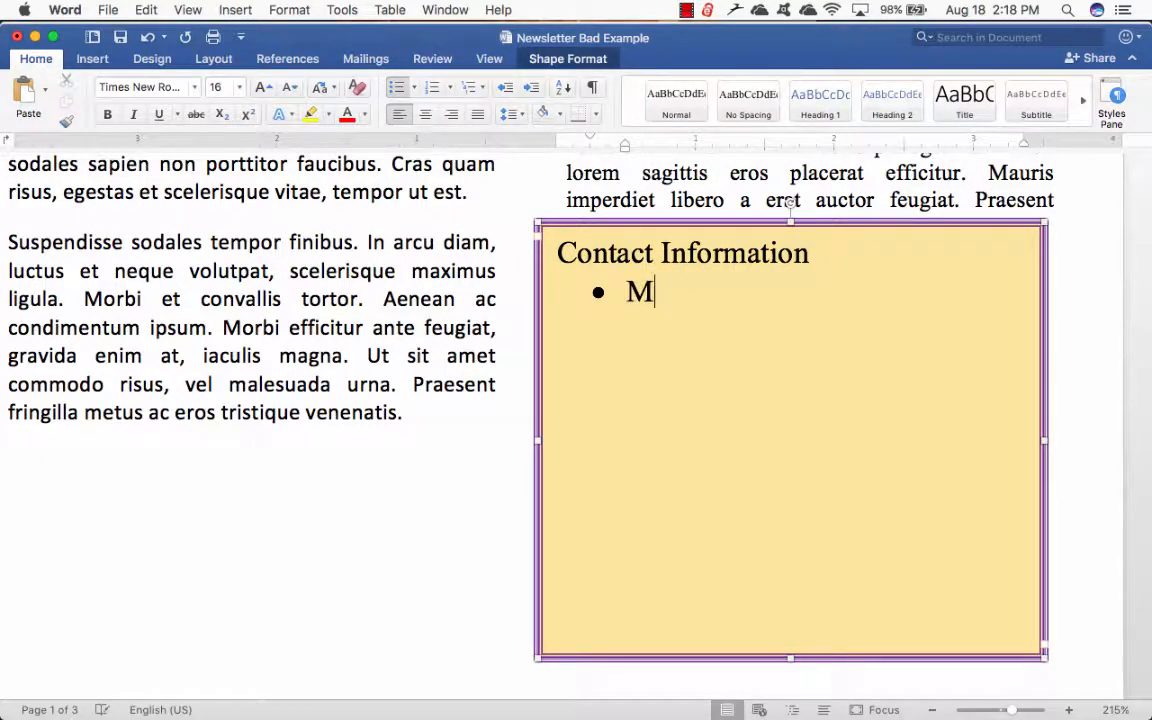
{"action": "type", "text": "y home phone"}
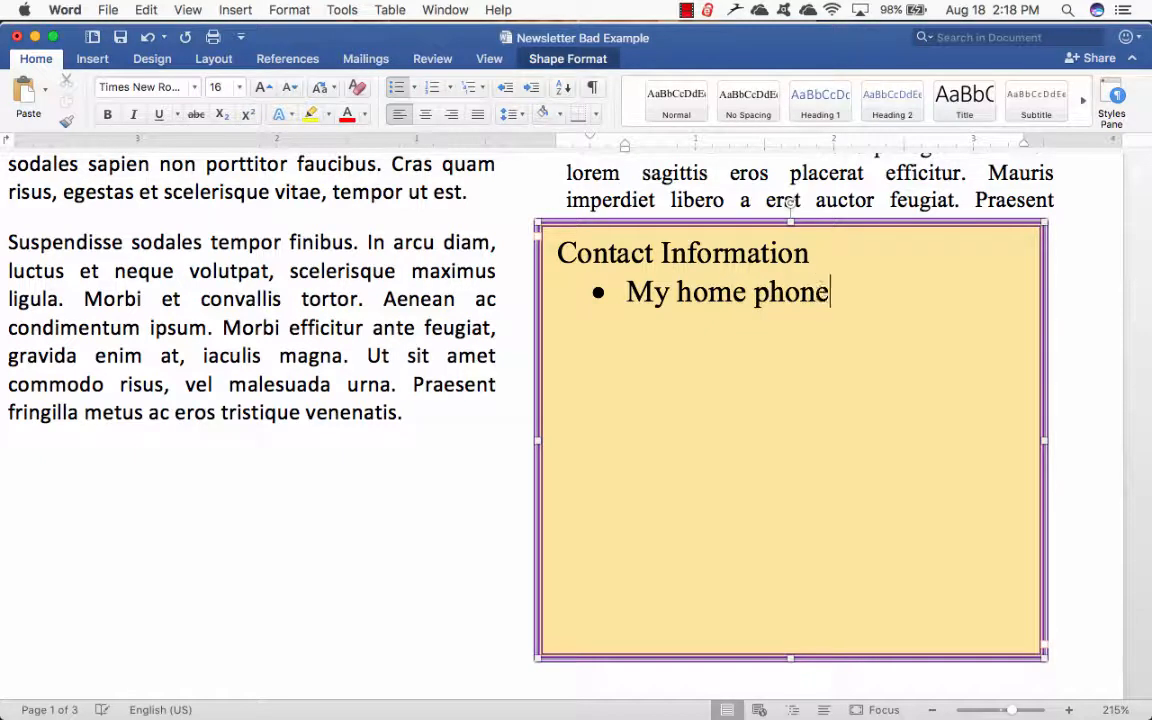
{"action": "type", "text": ": 770-555-1212"}
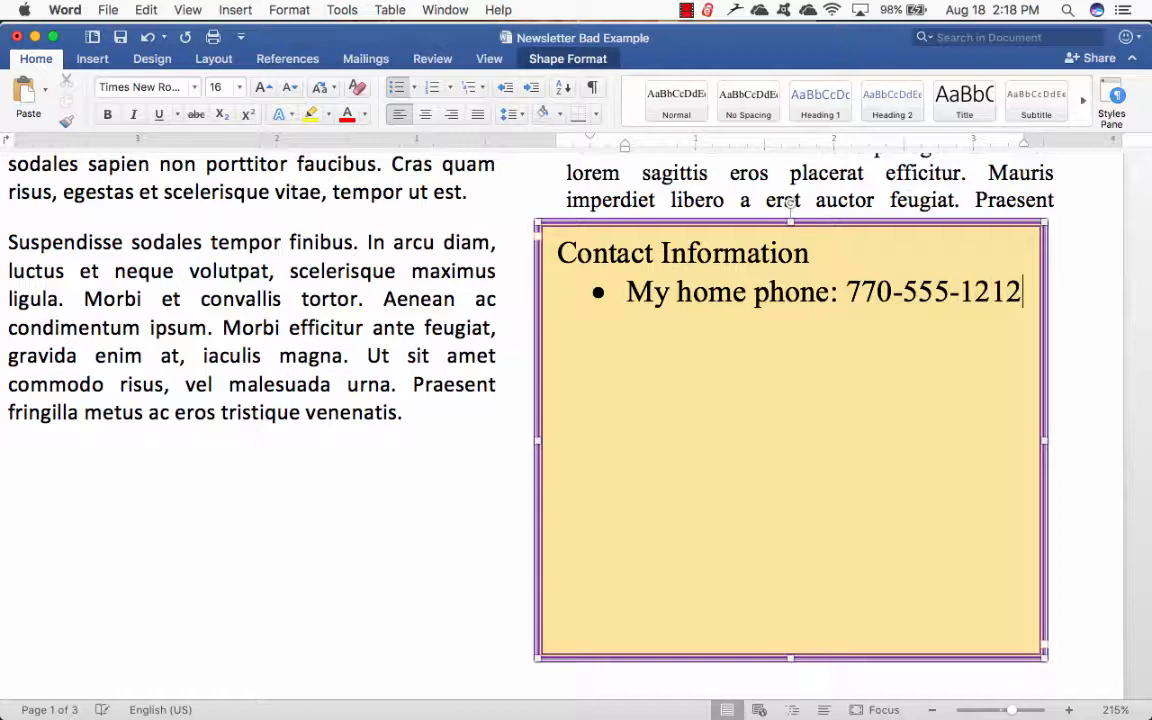
Step: Add a second bullet giving another contact's title and surname in possessive form, "home phone:" and the phone number
{"action": "key", "text": "Return"}
{"action": "type", "text": "Mr. Lee'"}
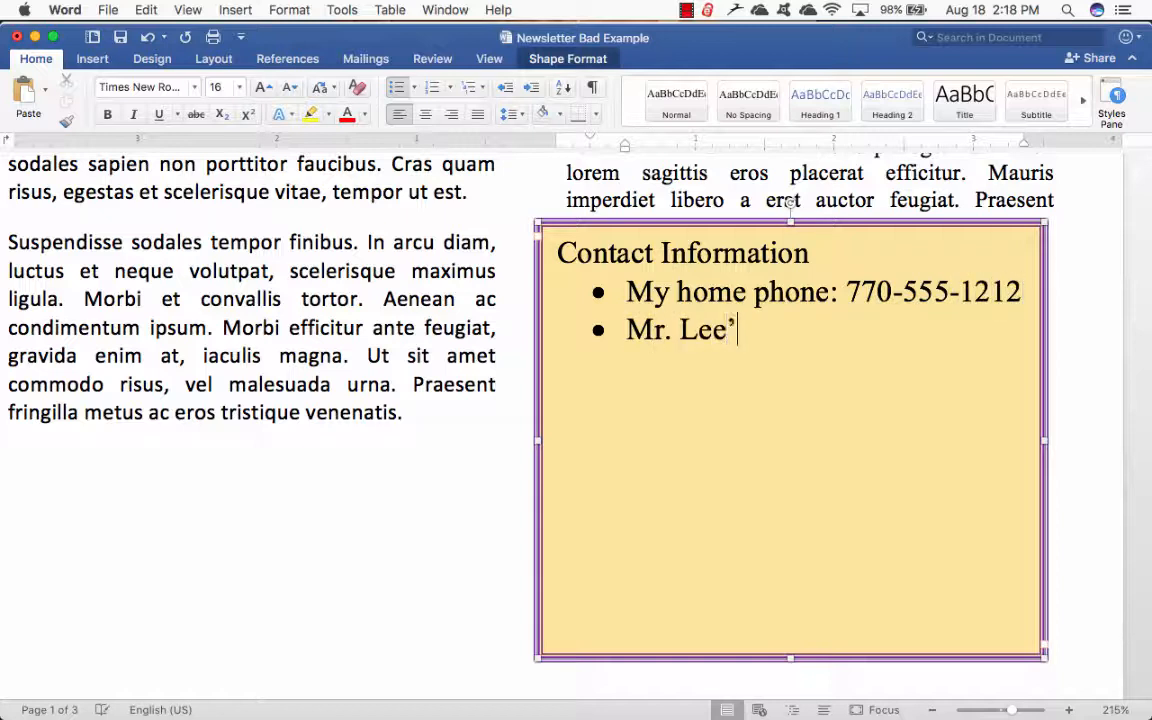
{"action": "type", "text": "s home phone:"}
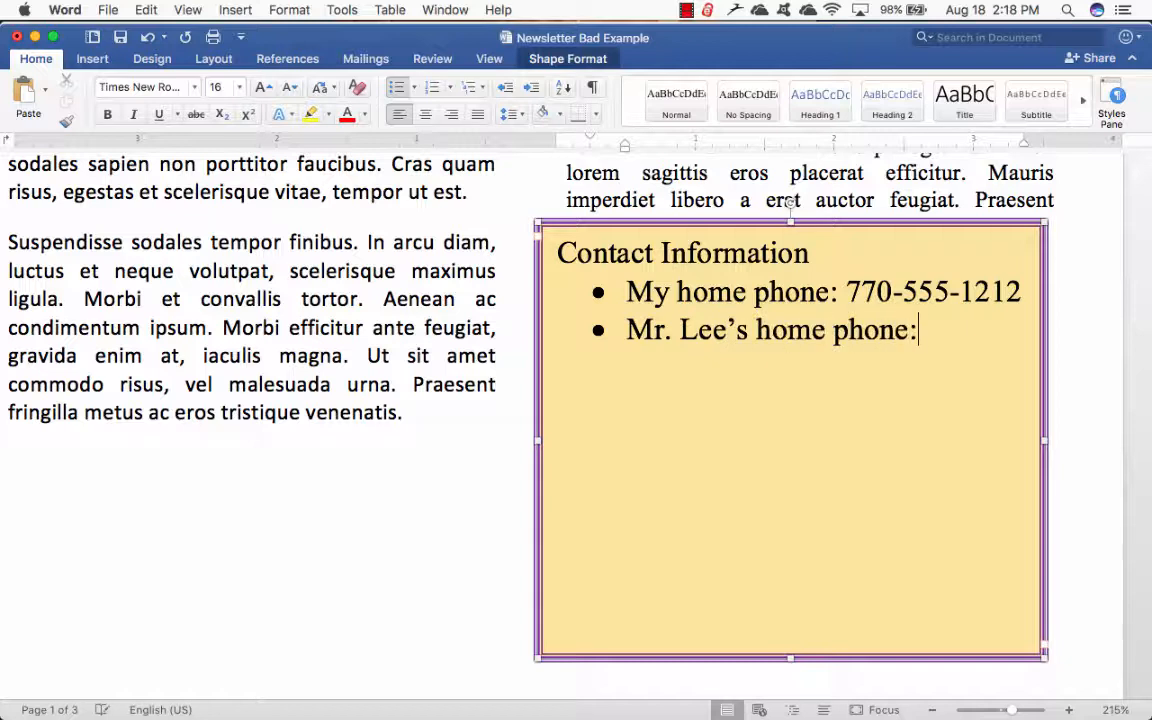
{"action": "type", "text": " 770-"}
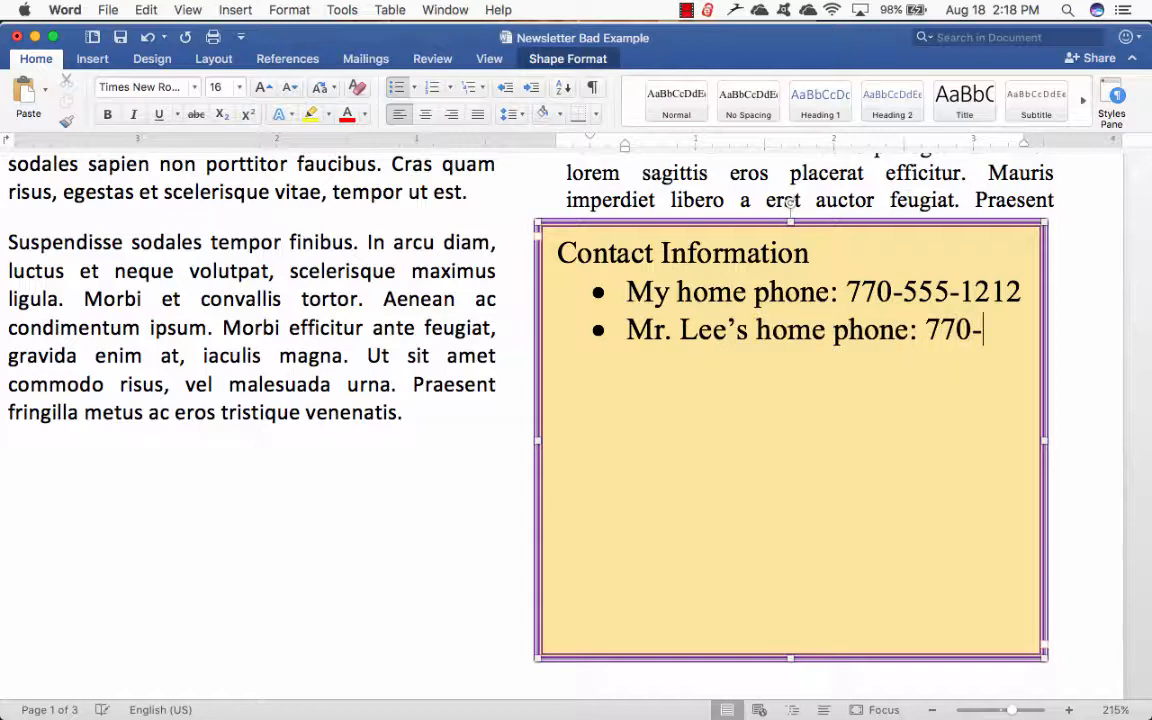
{"action": "type", "text": "555-2"}
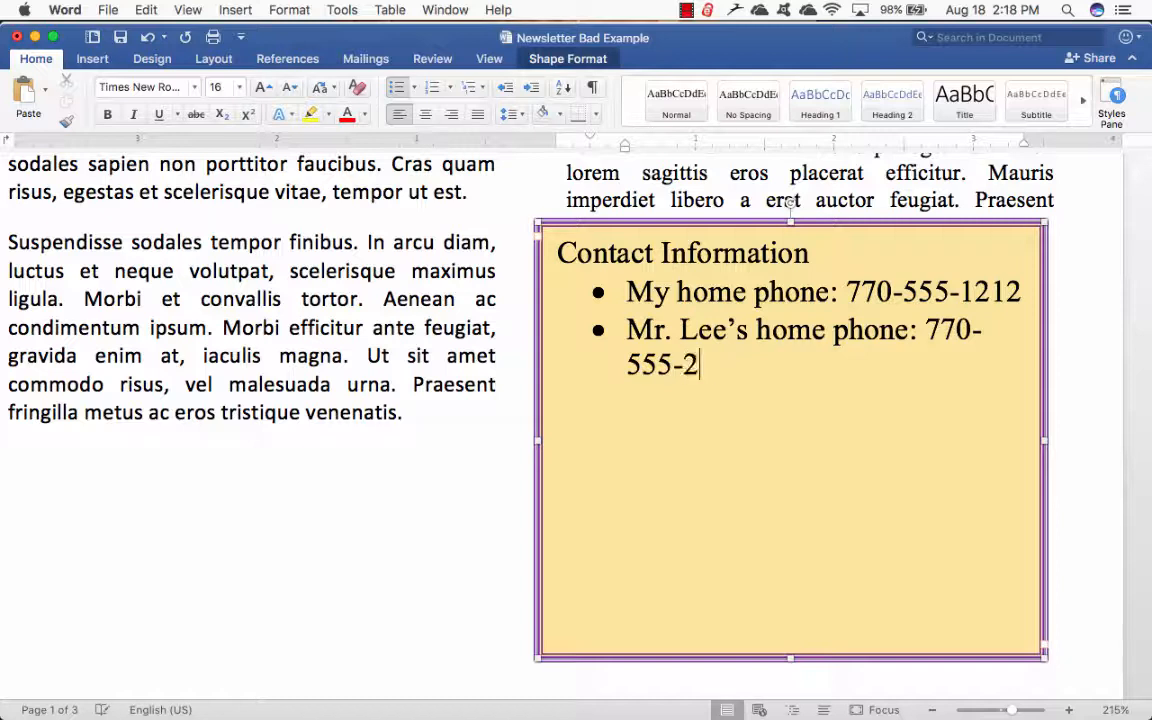
{"action": "type", "text": "121"}
Step: Add a third bullet giving a further contact's title and surname in possessive form, "cell phone:" and the phone number
{"action": "key", "text": "Return"}
{"action": "type", "text": "Mr. "}
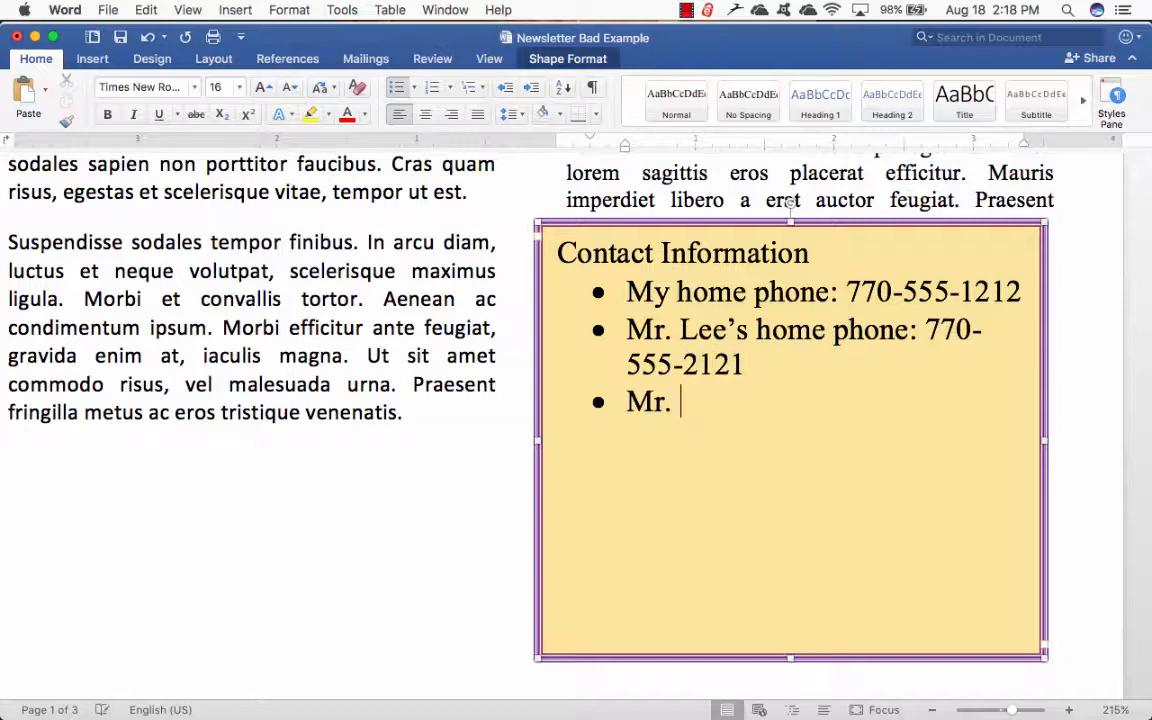
{"action": "type", "text": "Goff'sh"}
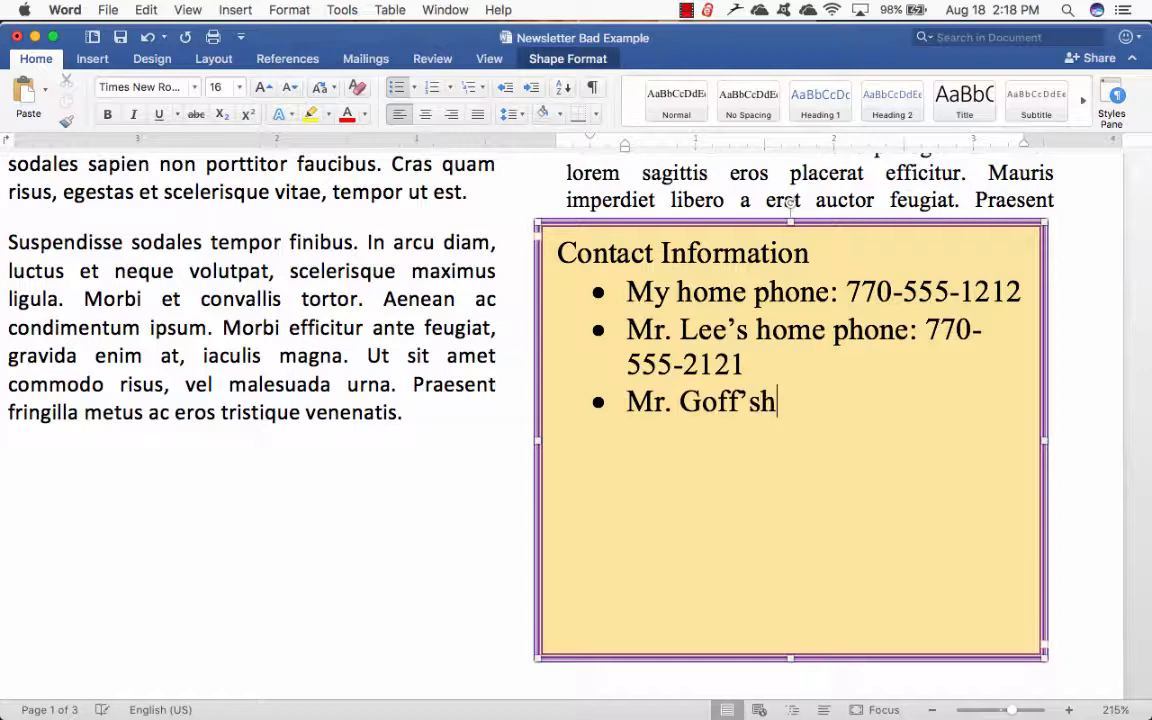
{"action": "key", "text": "BackSpace"}
{"action": "type", "text": "cell p"}
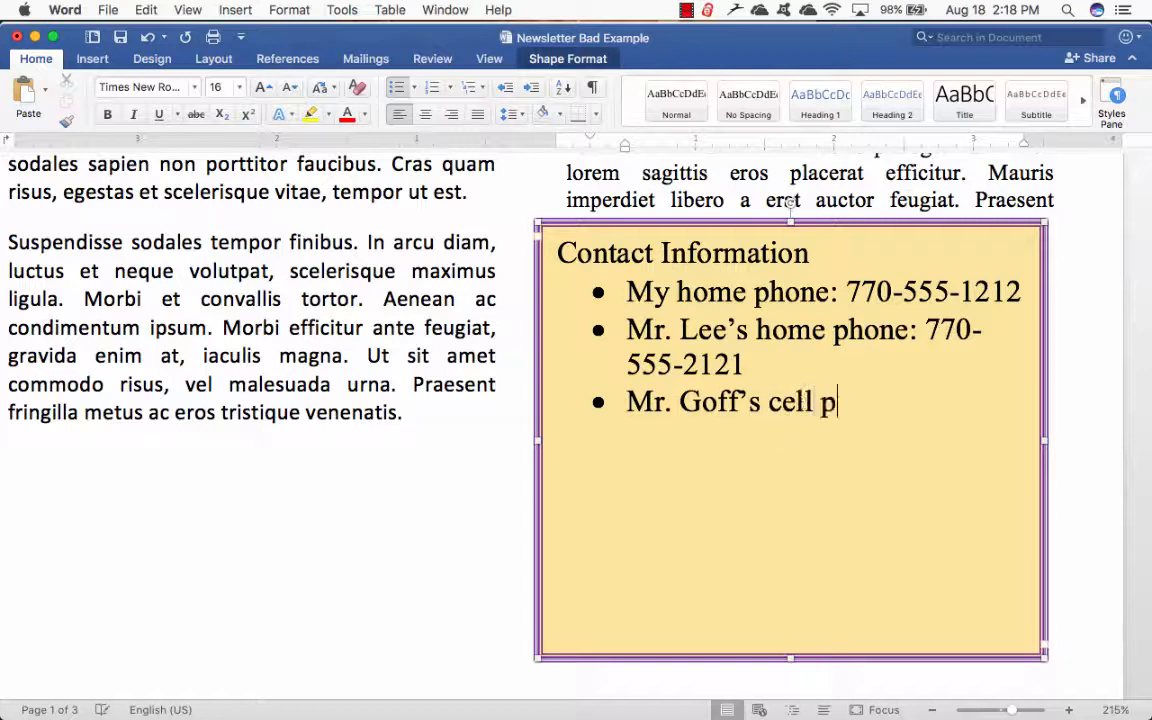
{"action": "type", "text": "hone: "}
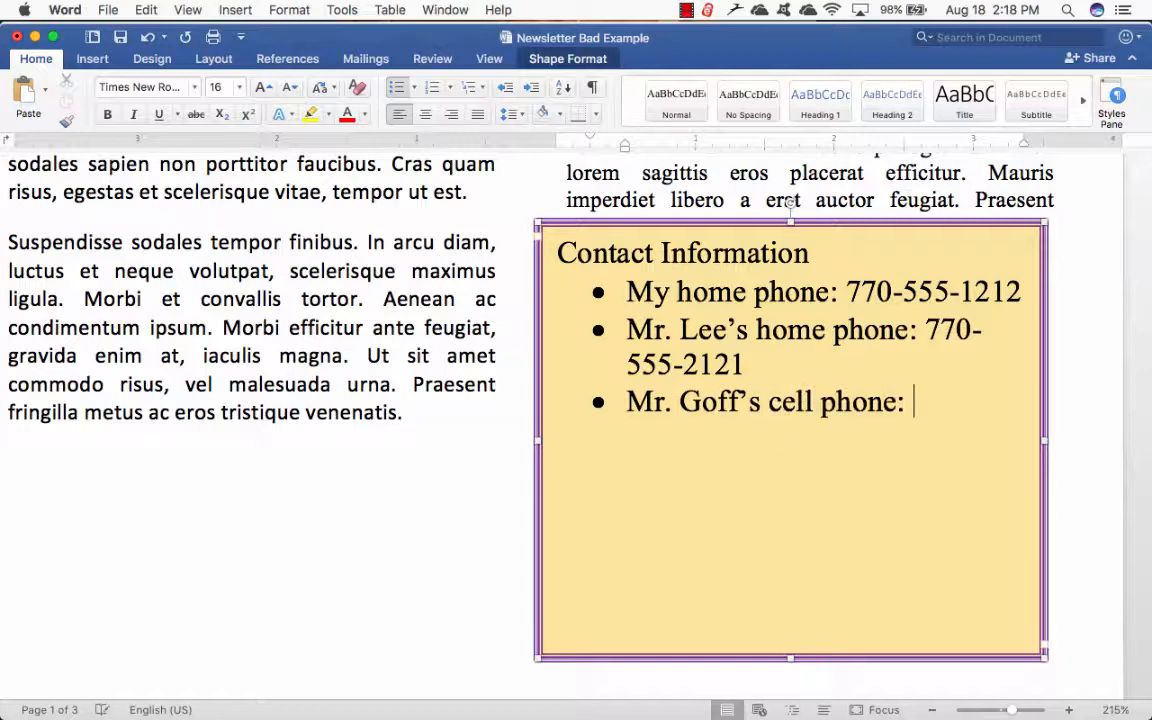
{"action": "type", "text": "770-"}
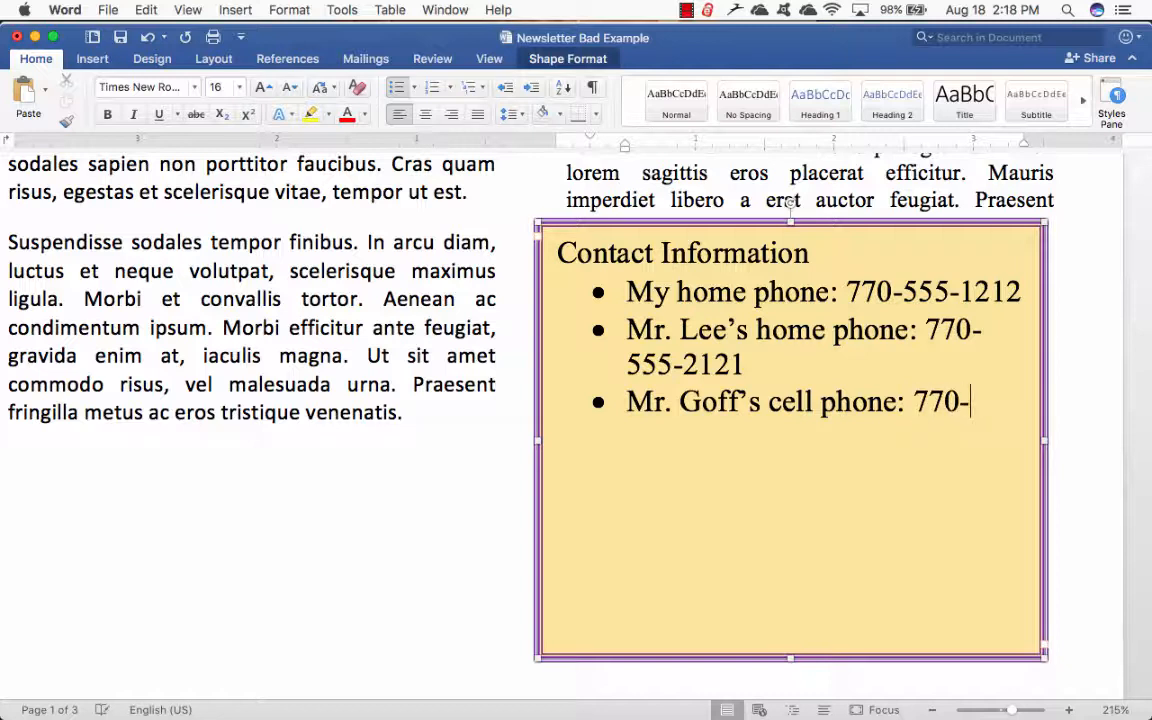
{"action": "type", "text": "555-"}
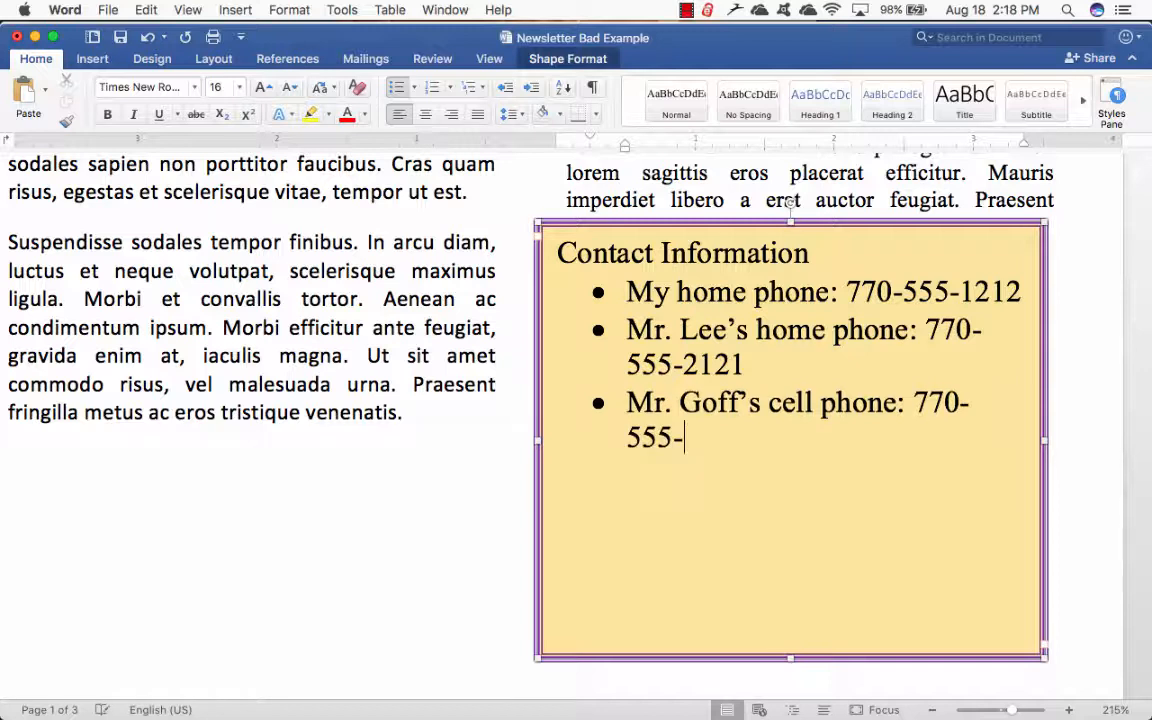
{"action": "type", "text": "1111"}
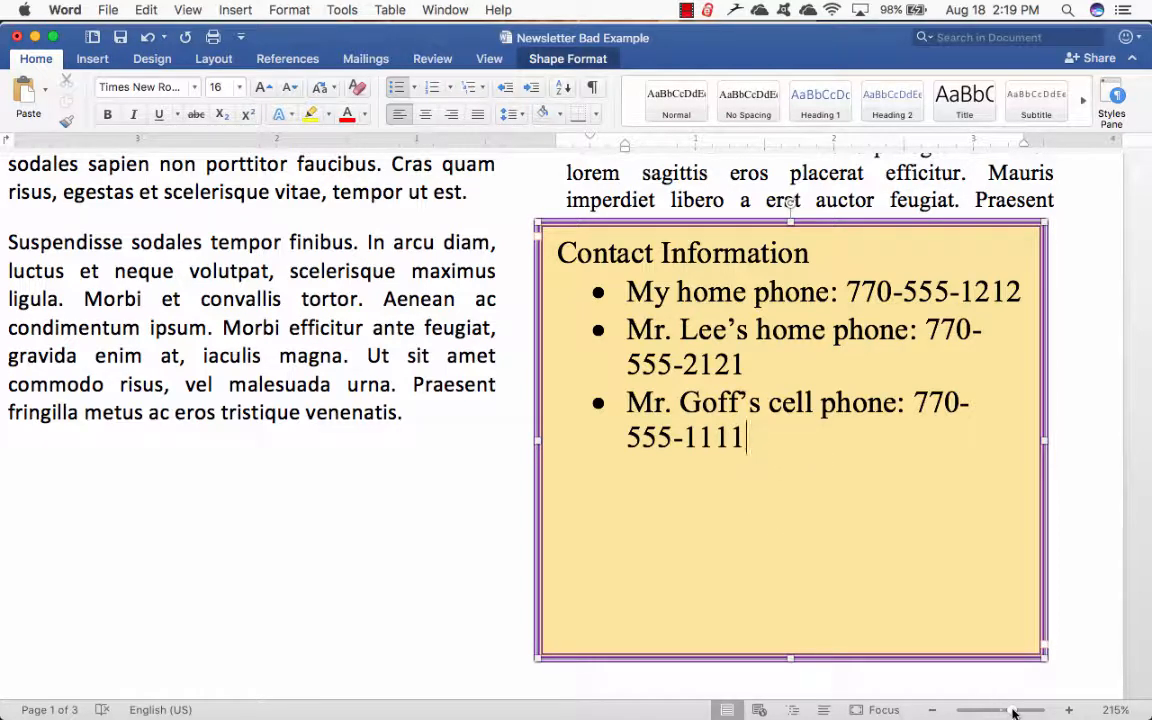
Step: Shorten the contact text box from its top edge to about 1.84" high and position it bottom right on the page with text wrapping
{"action": "left_click_drag", "start_coordinate": [1013, 712], "coordinate": [993, 710]}
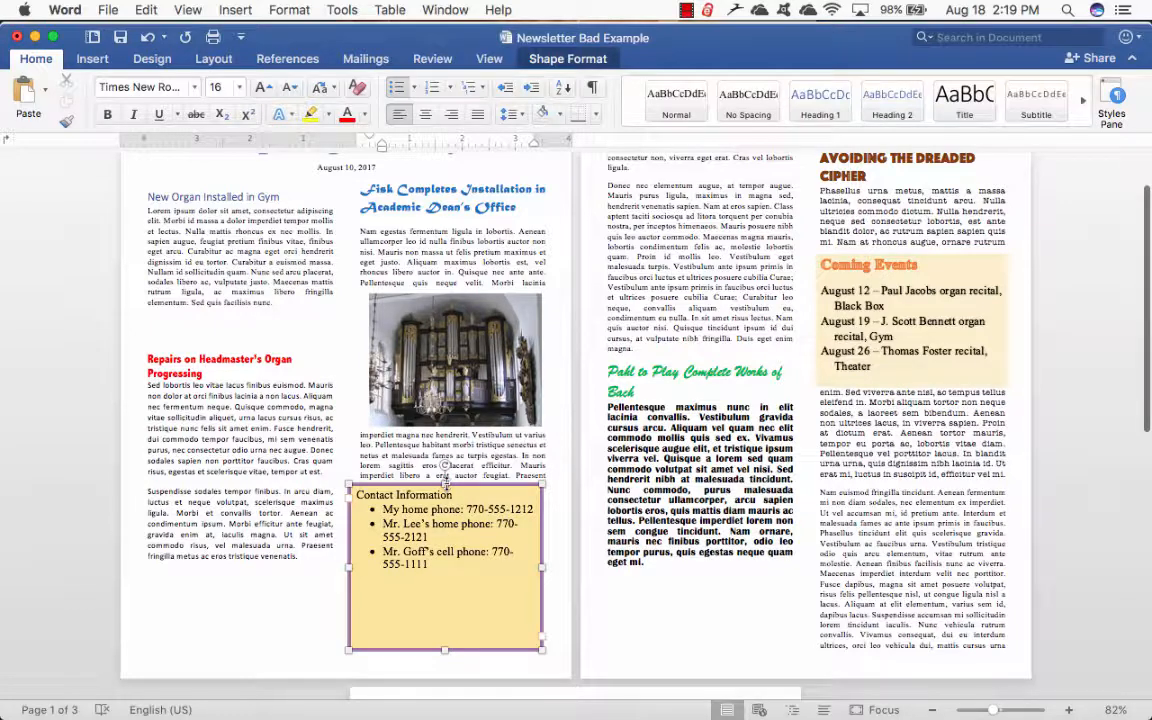
{"action": "left_click_drag", "start_coordinate": [445, 486], "coordinate": [446, 551]}
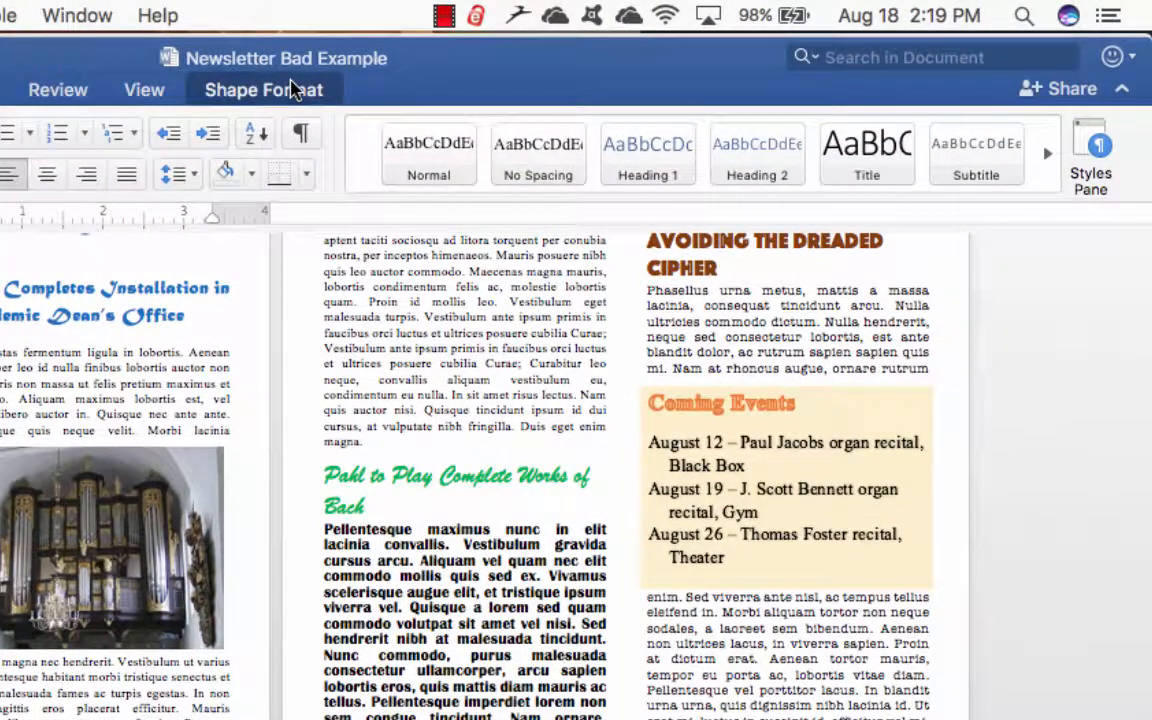
{"action": "left_click", "coordinate": [292, 88]}
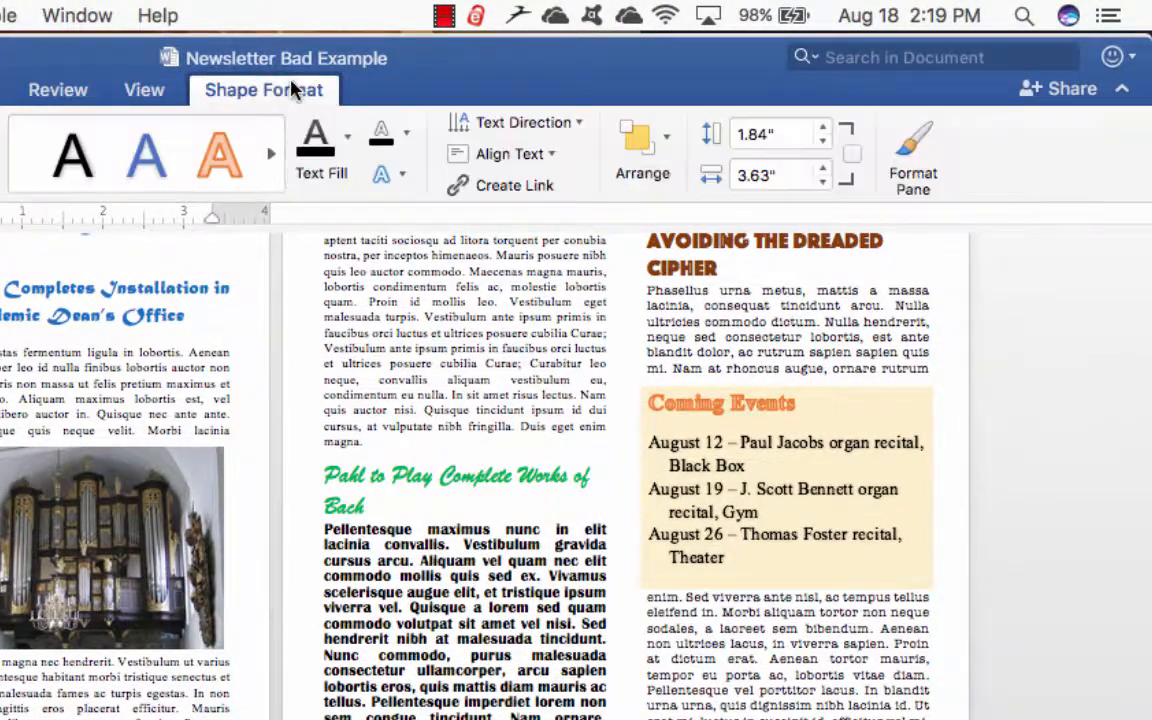
{"action": "left_click", "coordinate": [668, 150]}
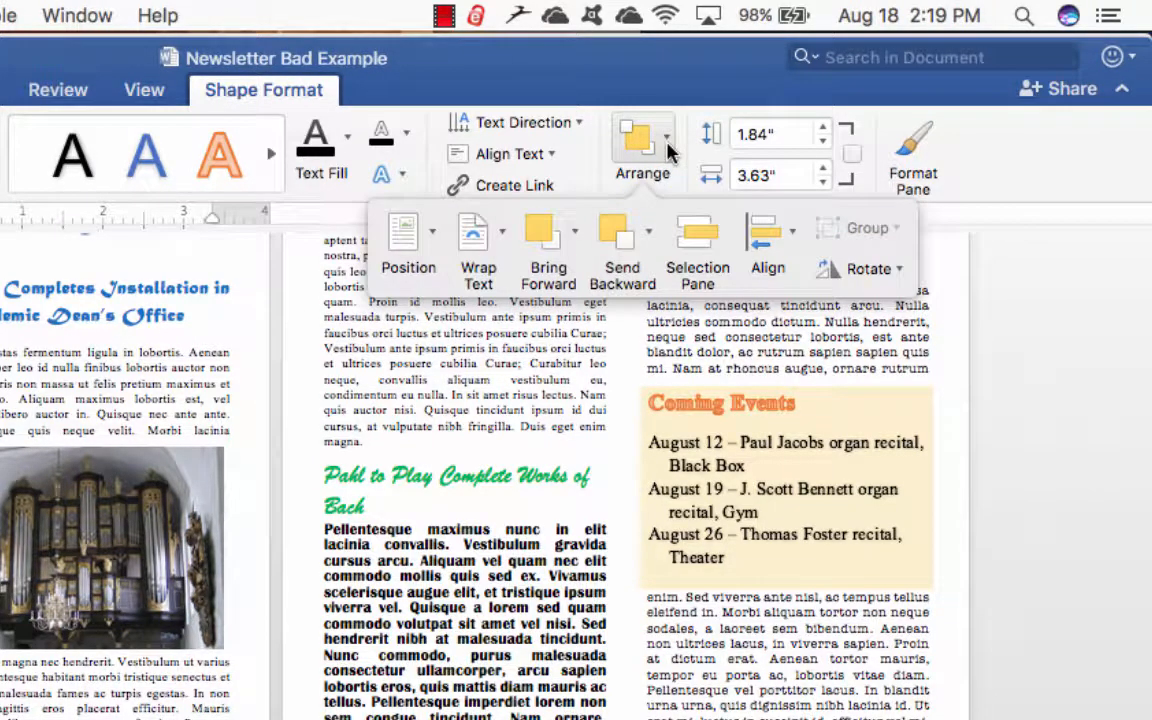
{"action": "left_click", "coordinate": [433, 238]}
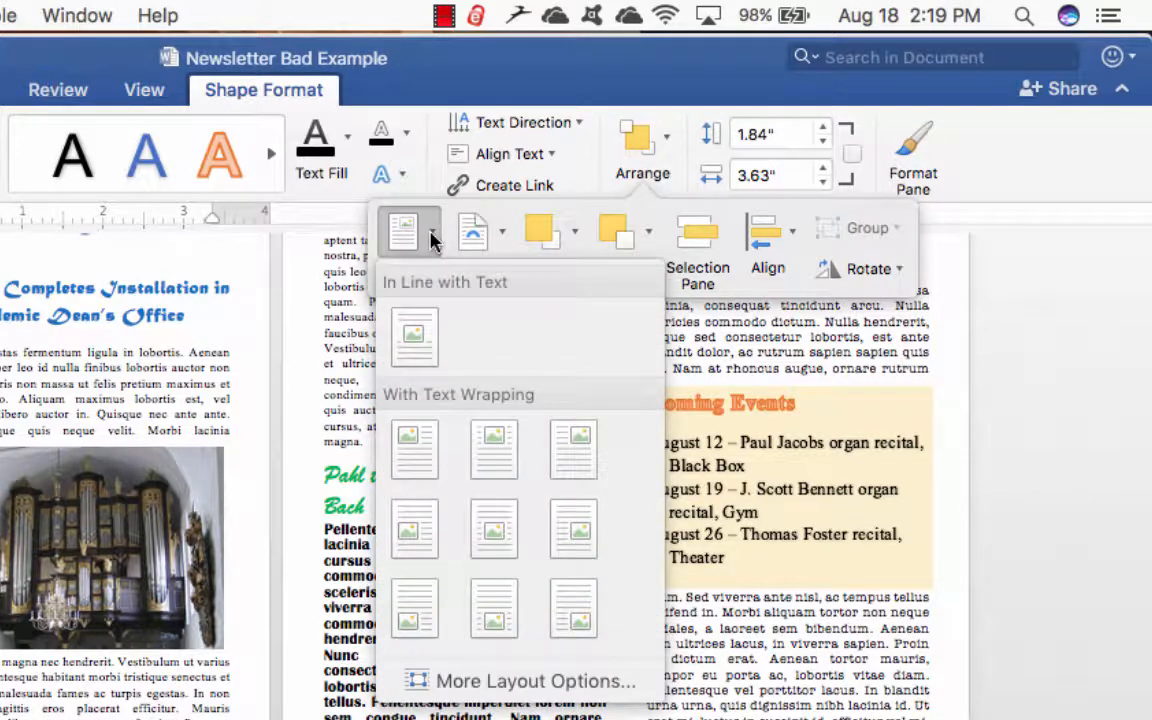
{"action": "left_click", "coordinate": [572, 605]}
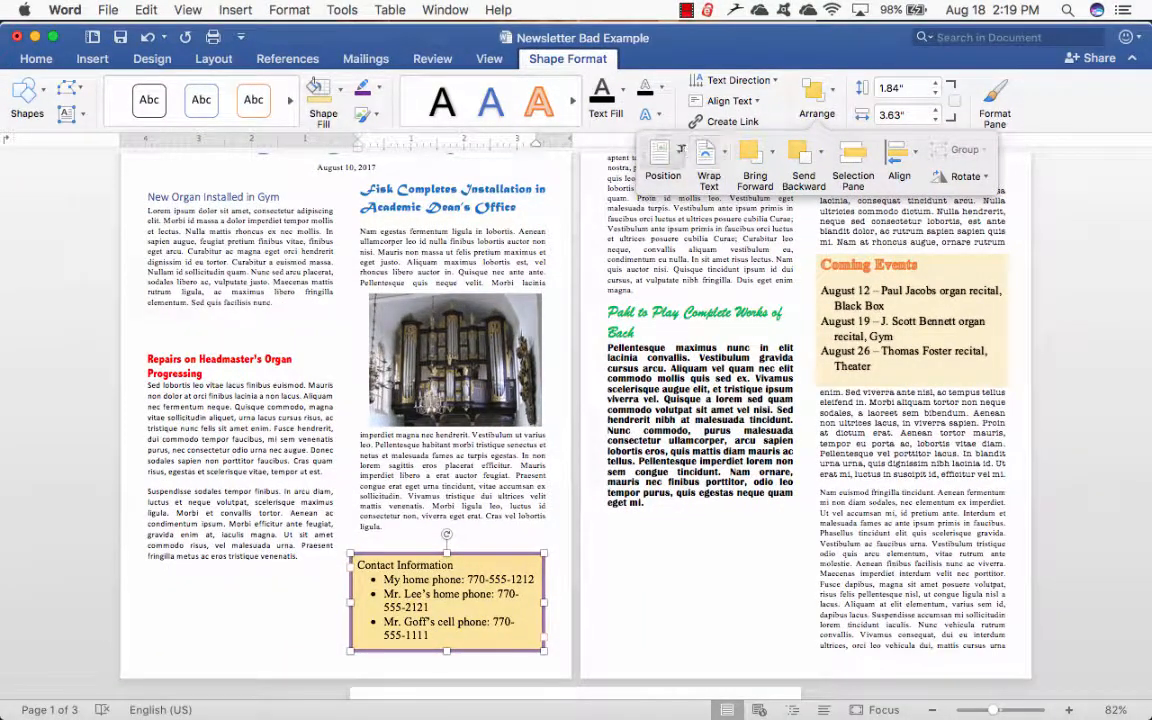
Step: Lock the contact text box's anchor through the advanced layout options and apply the setting
{"action": "left_click", "coordinate": [676, 157]}
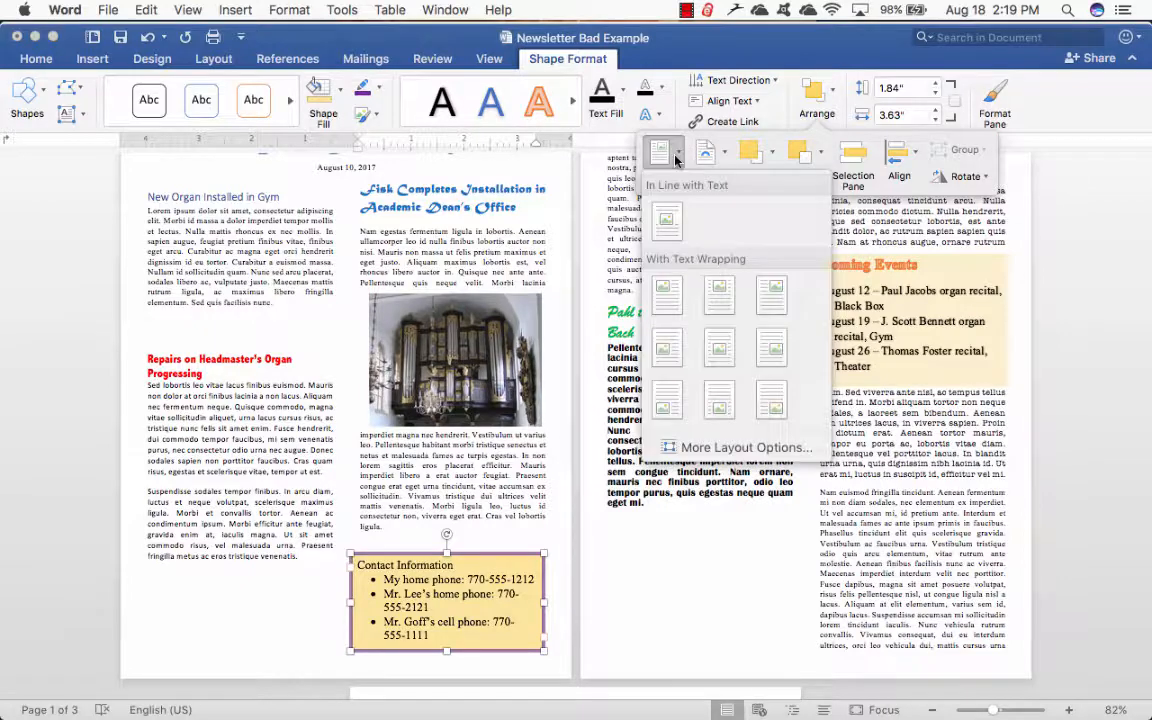
{"action": "left_click", "coordinate": [707, 448]}
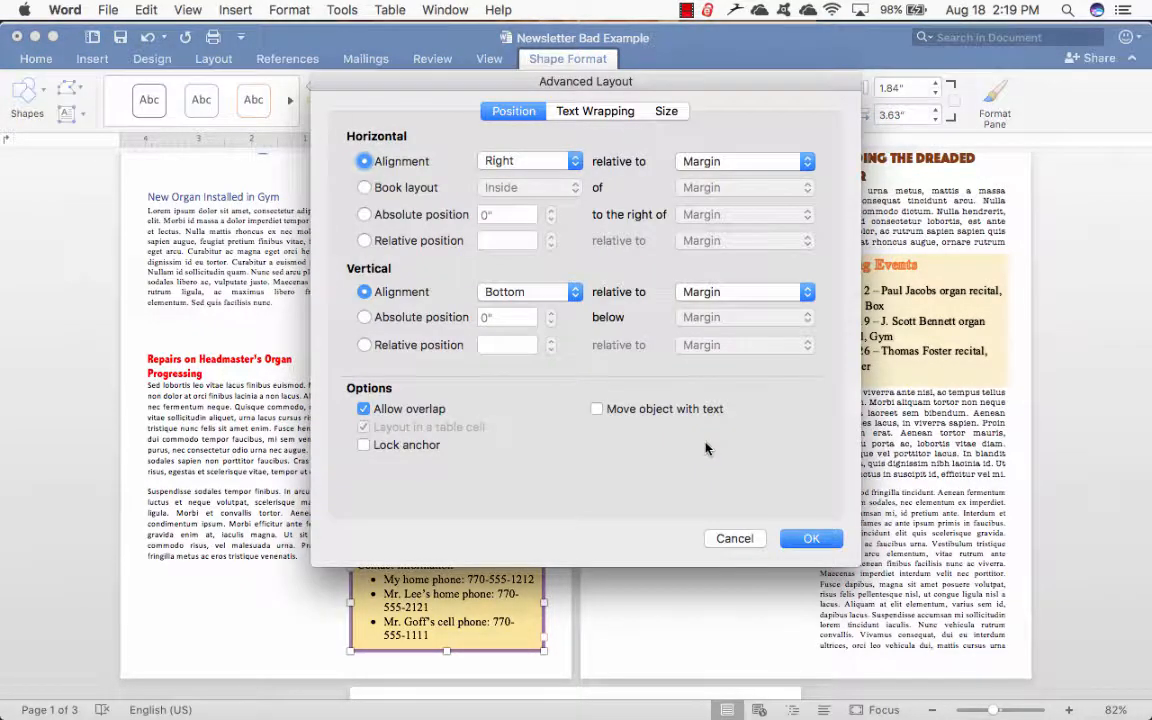
{"action": "left_click", "coordinate": [366, 446]}
{"action": "left_click", "coordinate": [805, 539]}
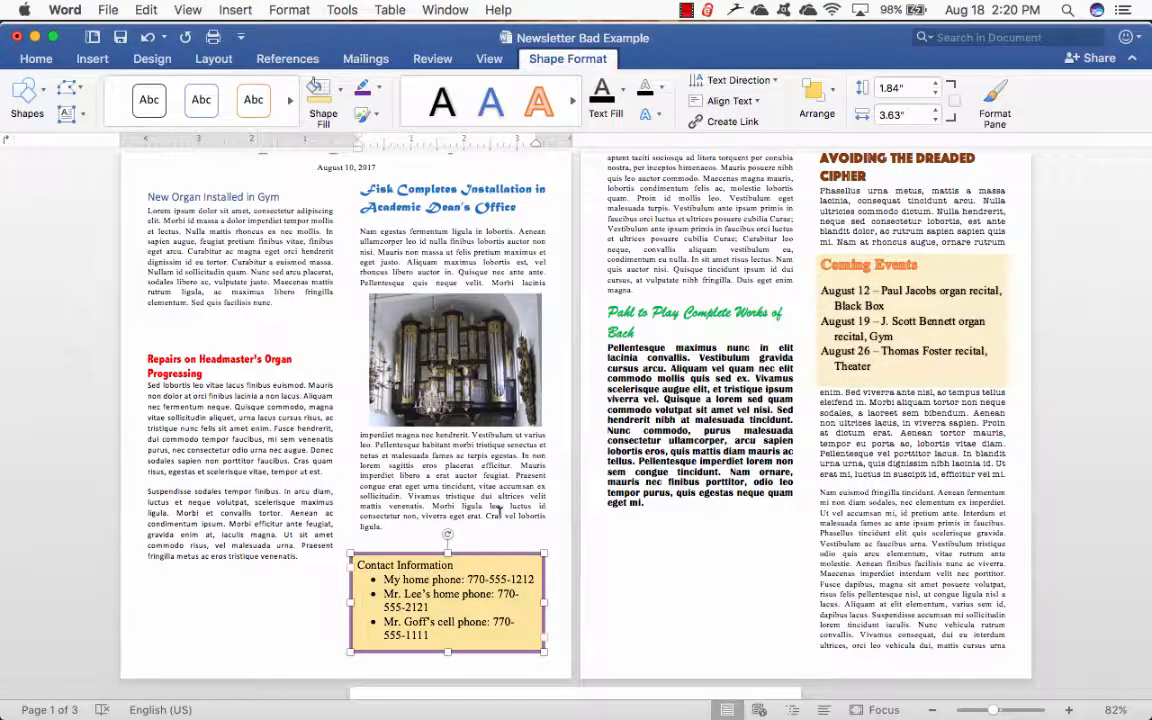